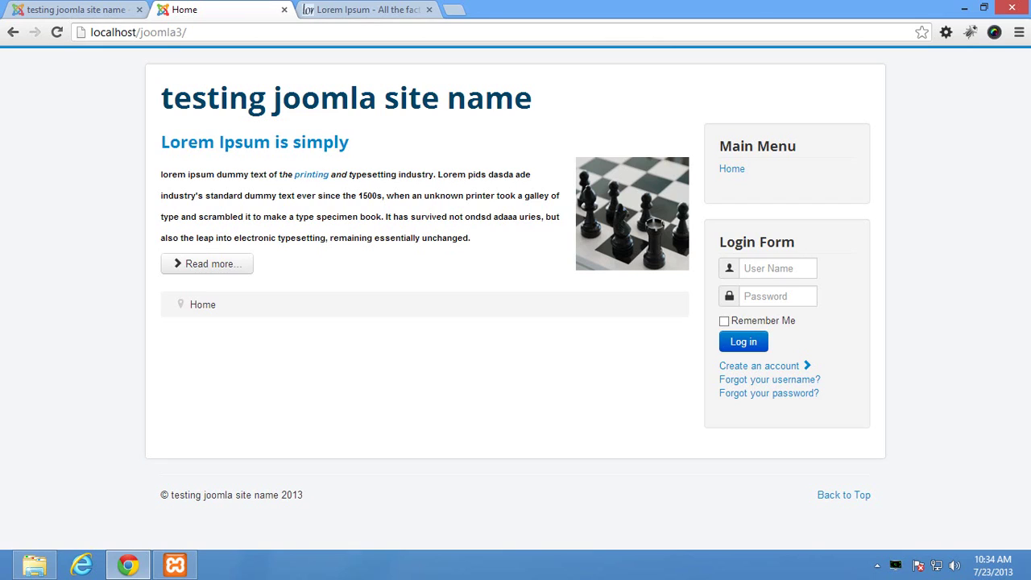
Step: Open the administrator's article list and review the Services article and About us article with their categories
{"action": "key", "text": "ctrl+1"}
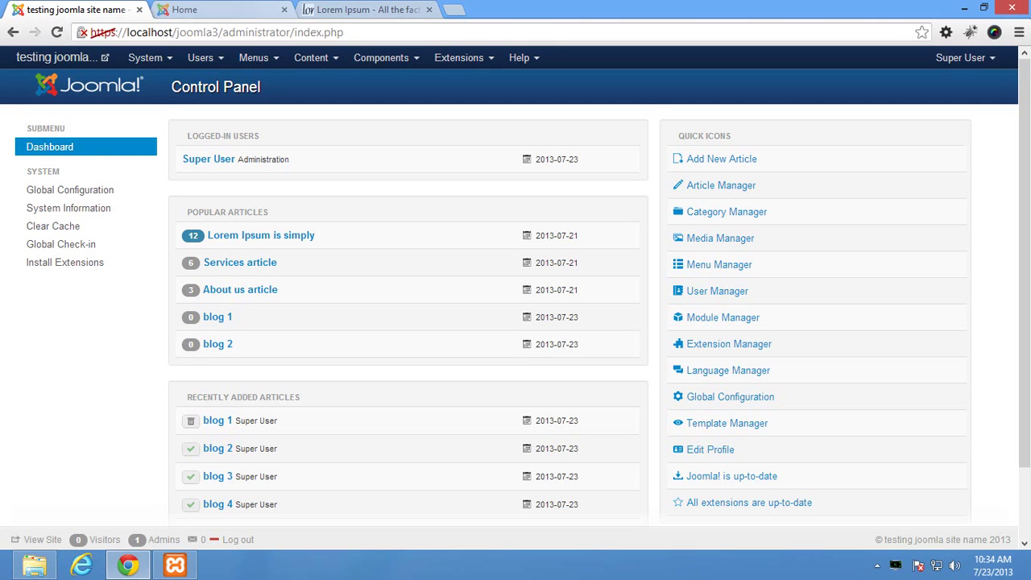
{"action": "left_click", "coordinate": [311, 57]}
{"action": "left_click", "coordinate": [336, 83]}
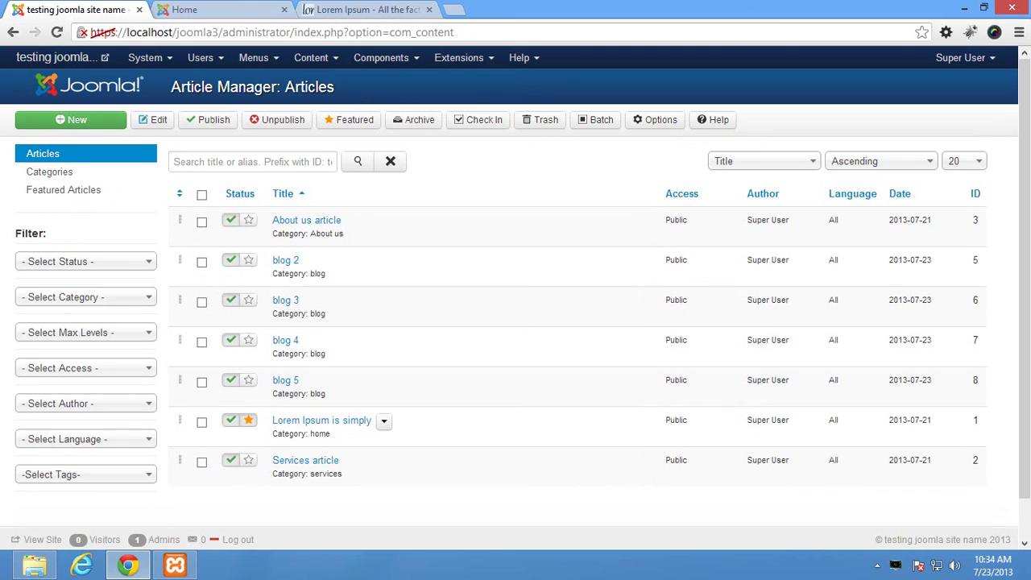
{"action": "left_click_drag", "start_coordinate": [273, 456], "coordinate": [300, 477]}
{"action": "left_click", "coordinate": [300, 477]}
{"action": "left_click_drag", "start_coordinate": [272, 215], "coordinate": [309, 237]}
{"action": "left_click", "coordinate": [309, 237]}
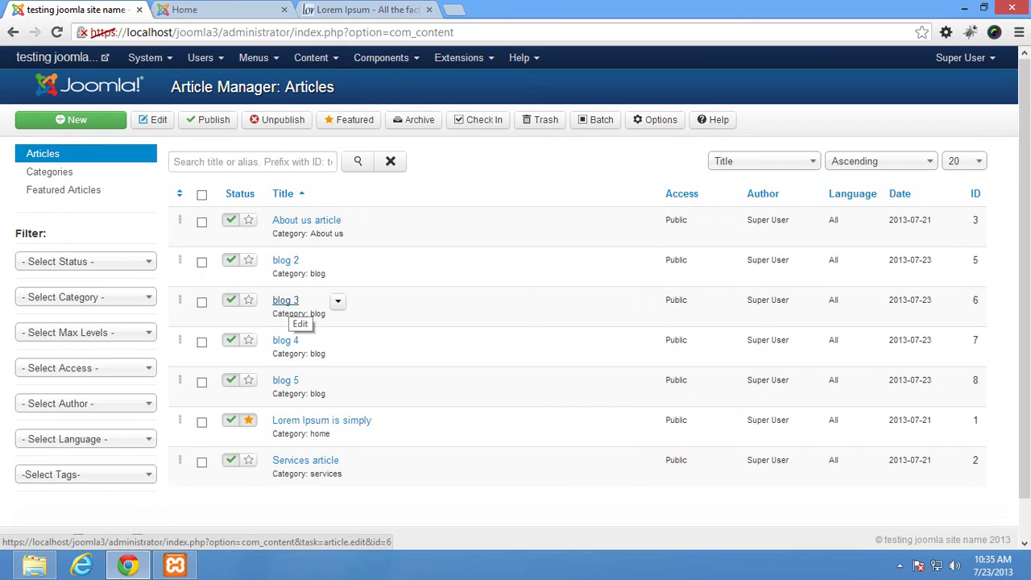
Step: Measure the Main Menu module, the header area and the article title strip on the site's home page with the ruler
{"action": "left_click", "coordinate": [254, 58]}
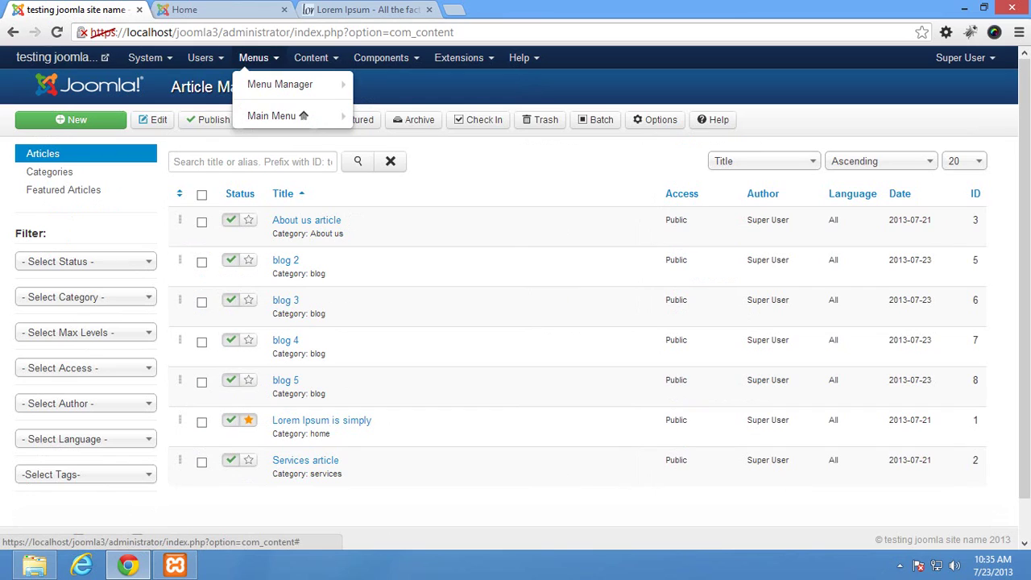
{"action": "key", "text": "ctrl+Tab"}
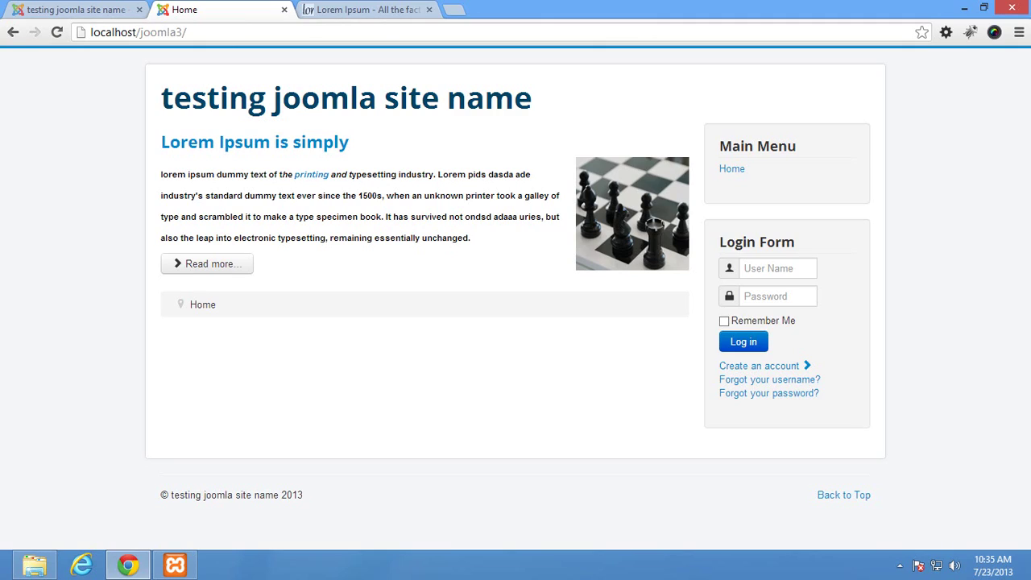
{"action": "left_click", "coordinate": [946, 32]}
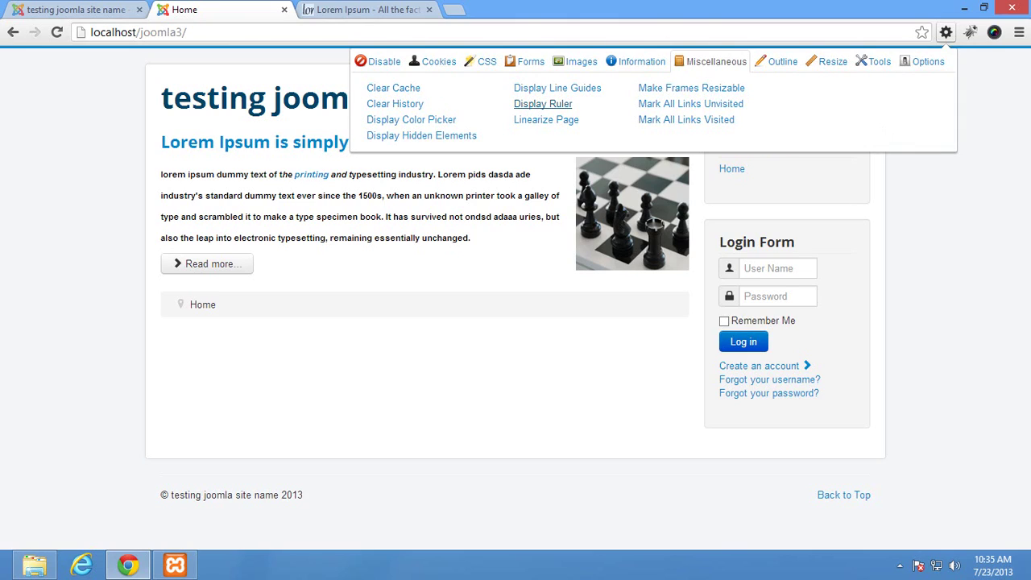
{"action": "left_click", "coordinate": [543, 103]}
{"action": "left_click_drag", "start_coordinate": [702, 123], "coordinate": [867, 204]}
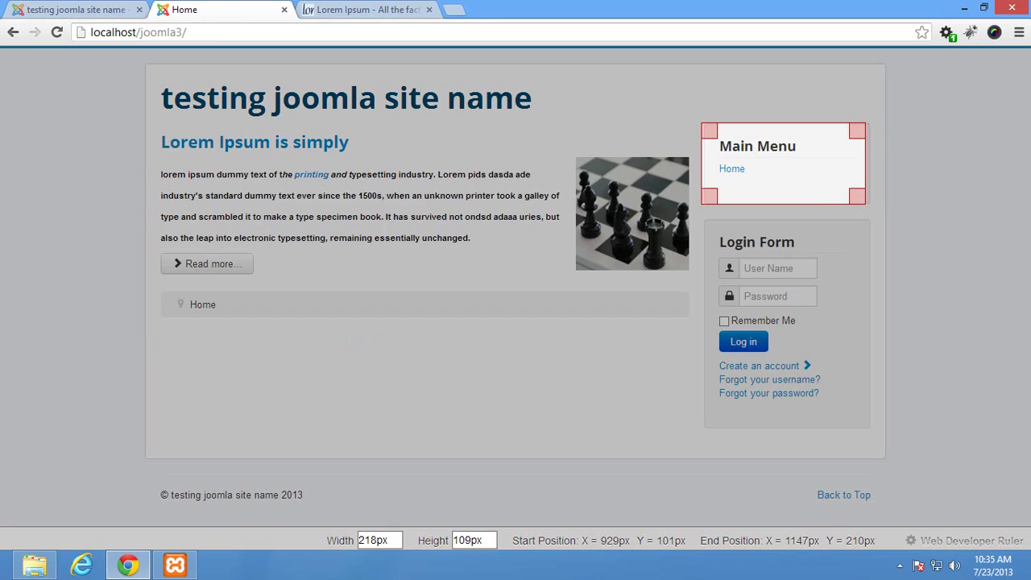
{"action": "left_click_drag", "start_coordinate": [140, 55], "coordinate": [956, 91]}
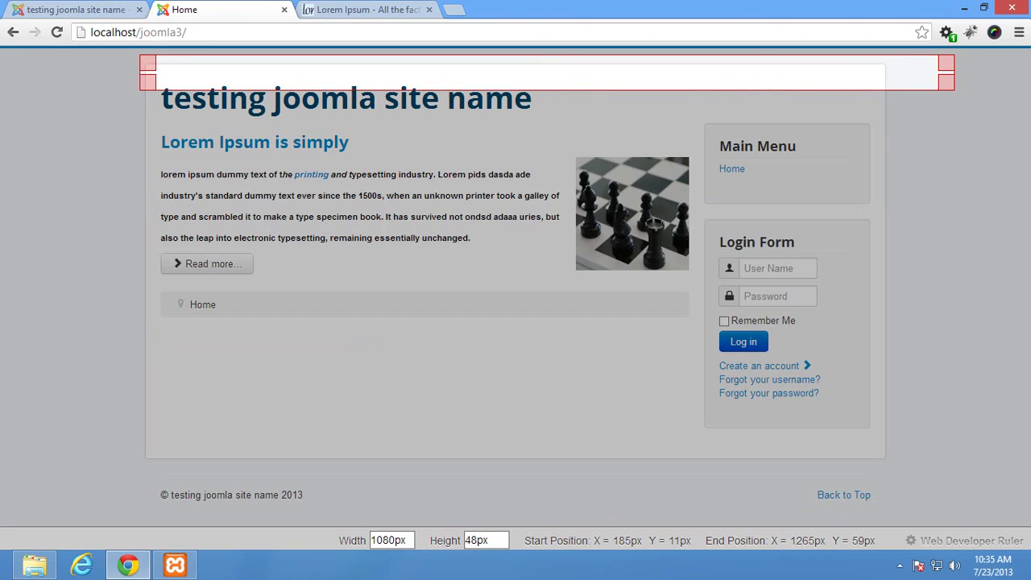
{"action": "left_click_drag", "start_coordinate": [134, 133], "coordinate": [701, 153]}
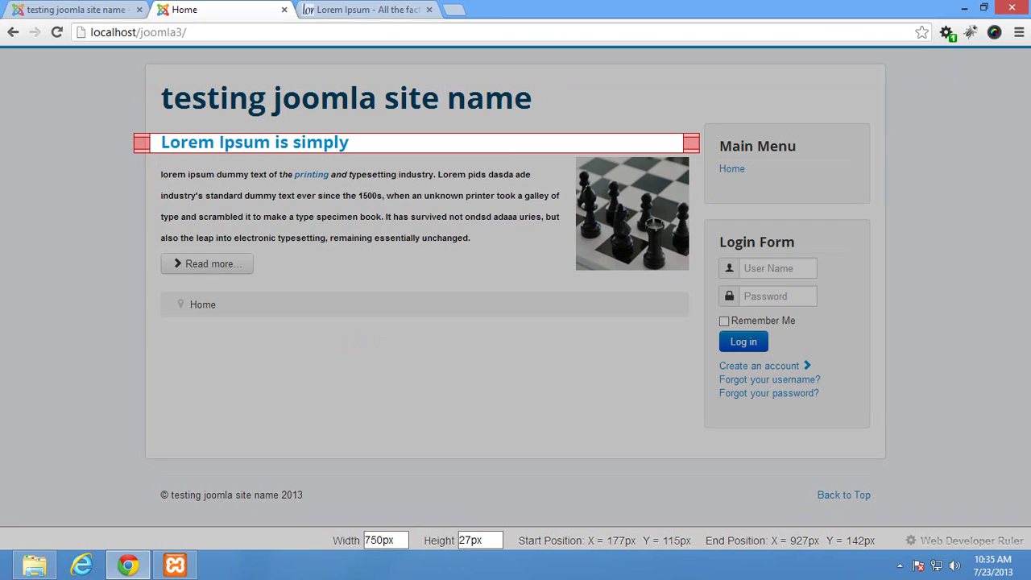
{"action": "left_click", "coordinate": [947, 33]}
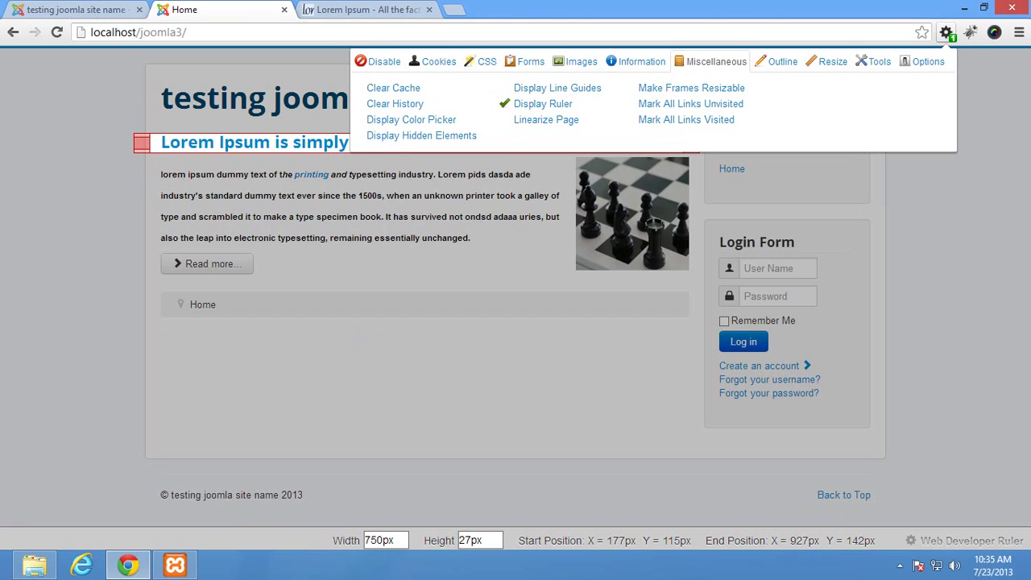
{"action": "left_click", "coordinate": [545, 101]}
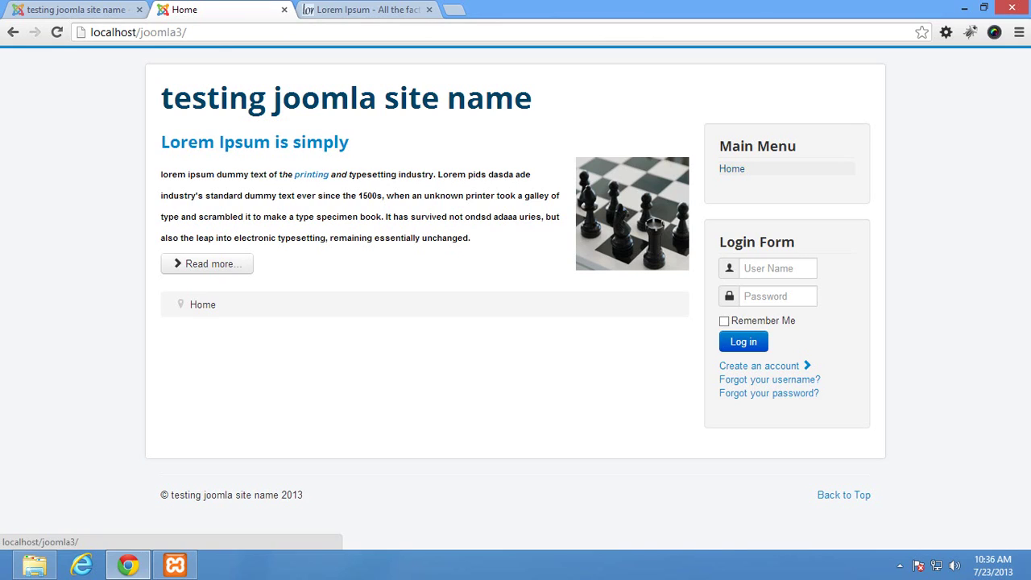
Step: Return to the Joomla administrator and start a new menu item in the Main Menu
{"action": "left_click", "coordinate": [76, 9]}
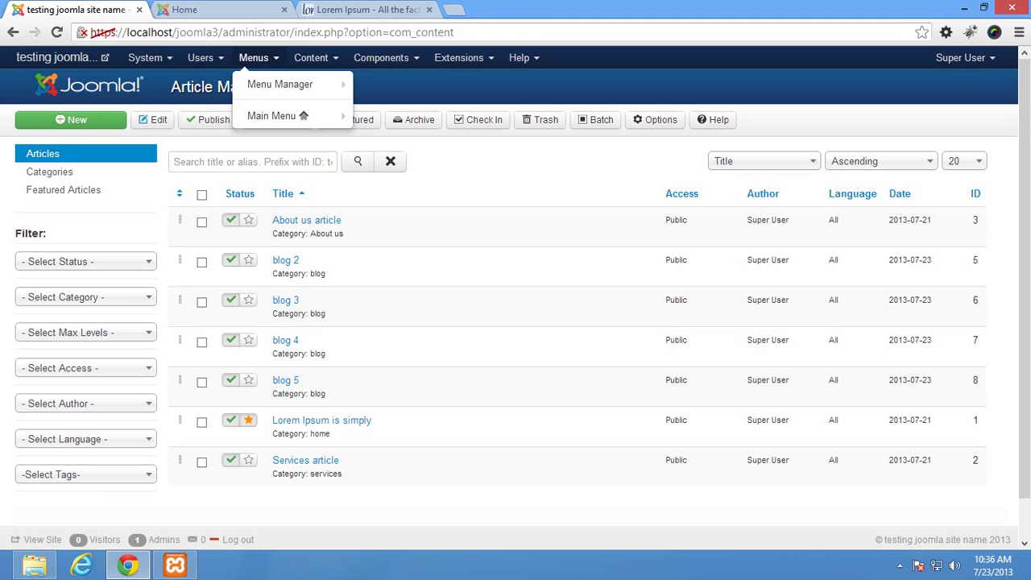
{"action": "left_click", "coordinate": [201, 57]}
{"action": "left_click", "coordinate": [254, 57]}
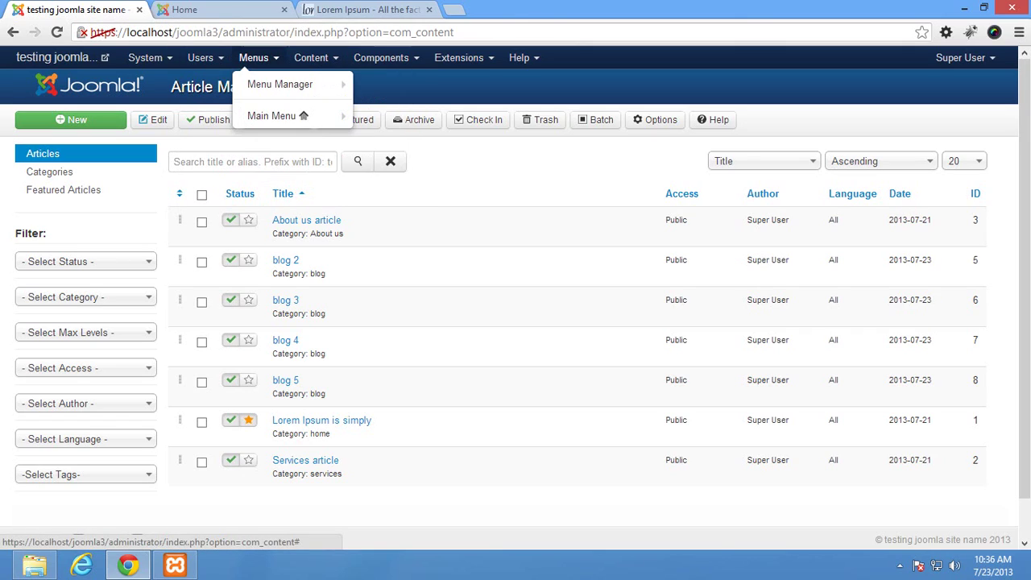
{"action": "mouse_move", "coordinate": [274, 115]}
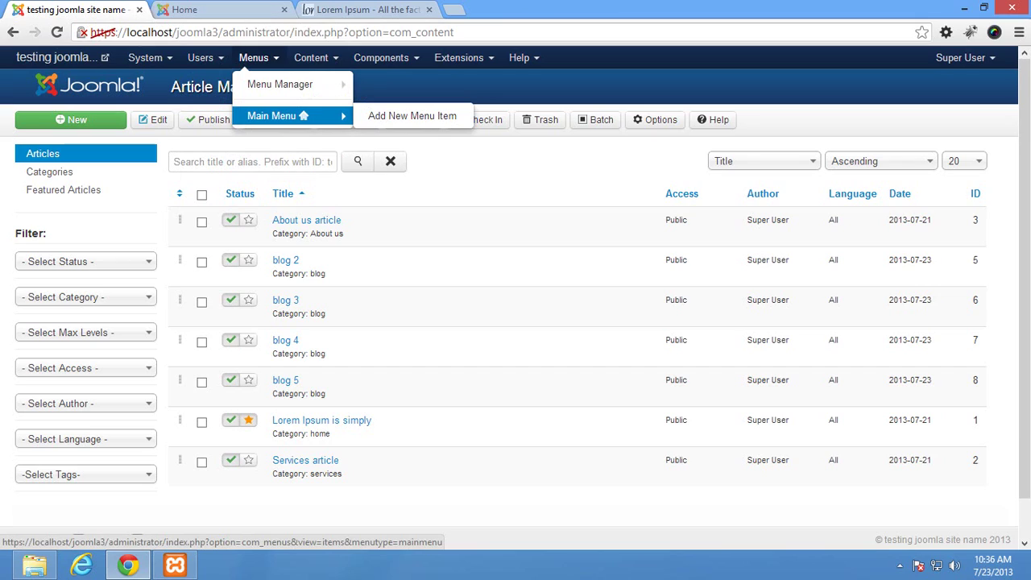
{"action": "left_click", "coordinate": [412, 116]}
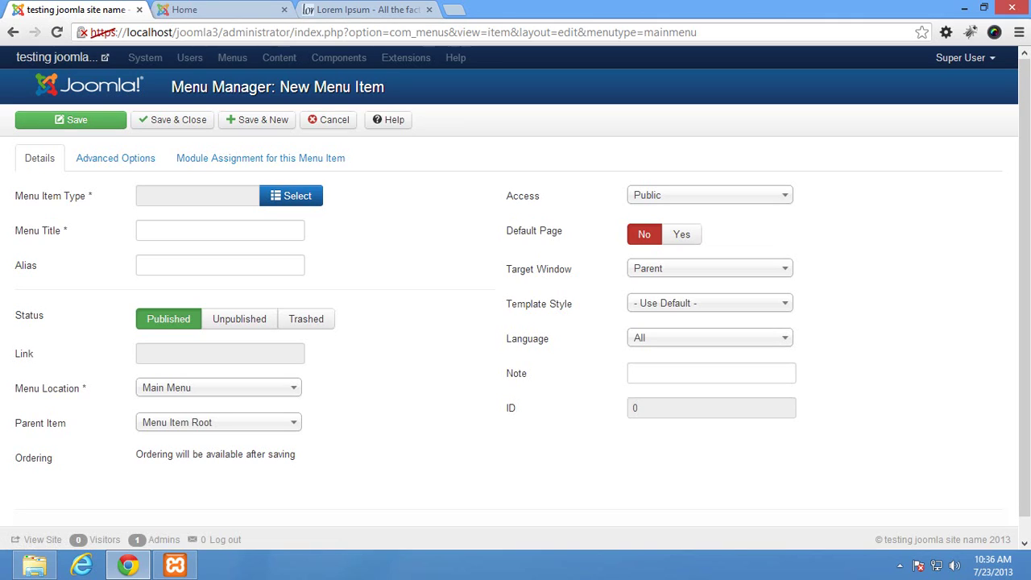
Step: Set the menu item type to Single Article and choose the About us article as its content
{"action": "left_click_drag", "start_coordinate": [92, 196], "coordinate": [65, 196]}
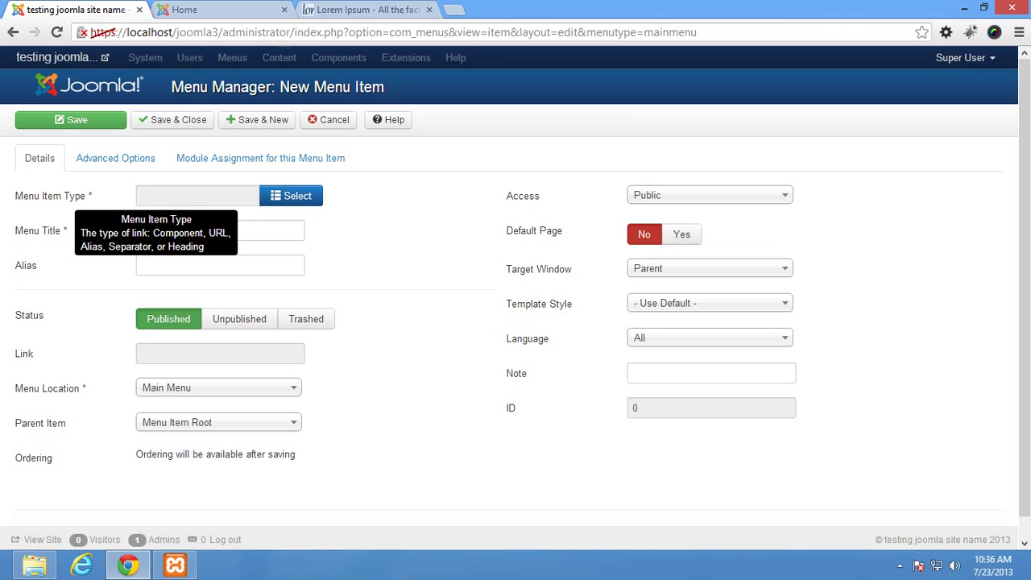
{"action": "left_click", "coordinate": [66, 196]}
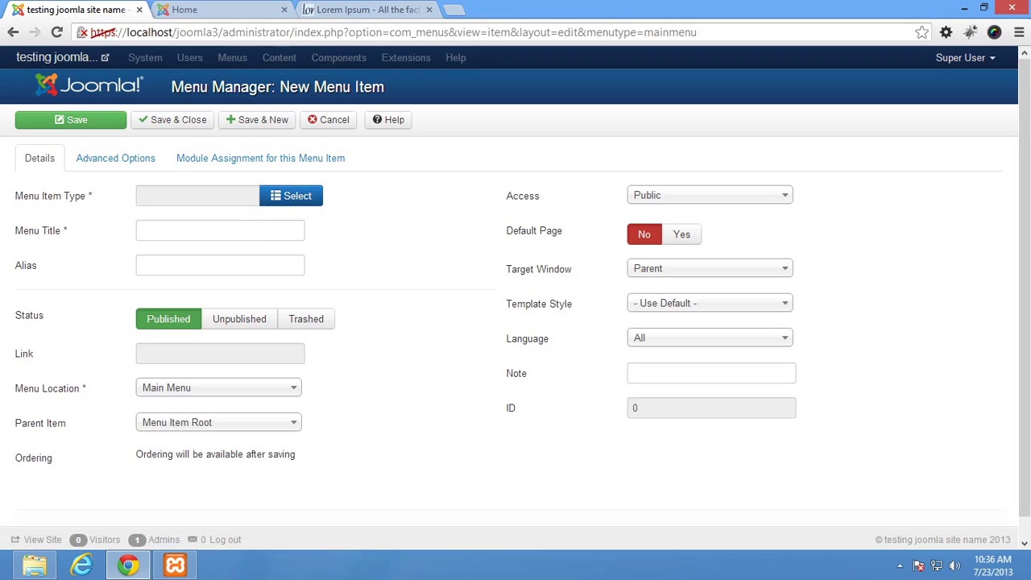
{"action": "left_click", "coordinate": [291, 196]}
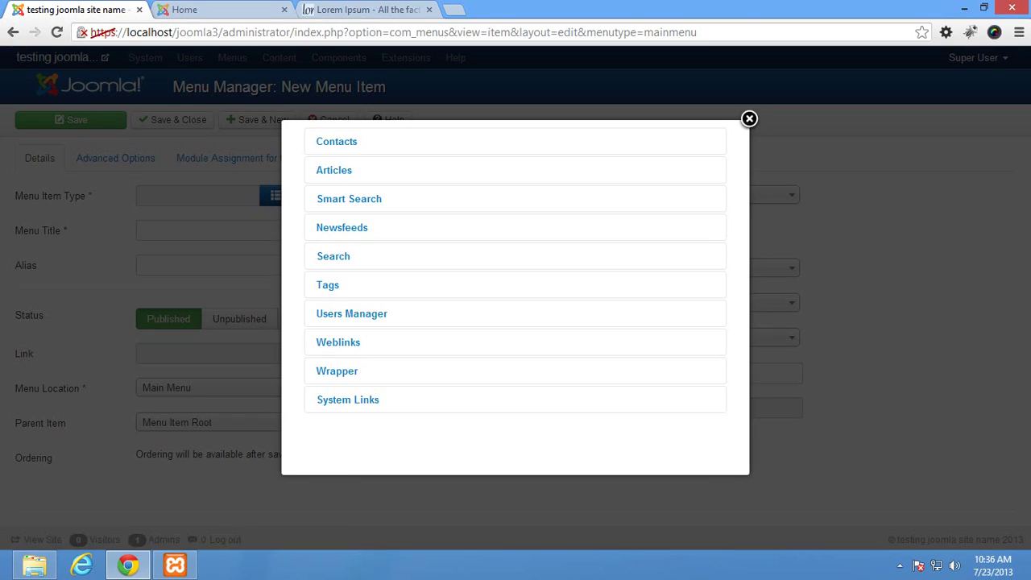
{"action": "left_click", "coordinate": [334, 170]}
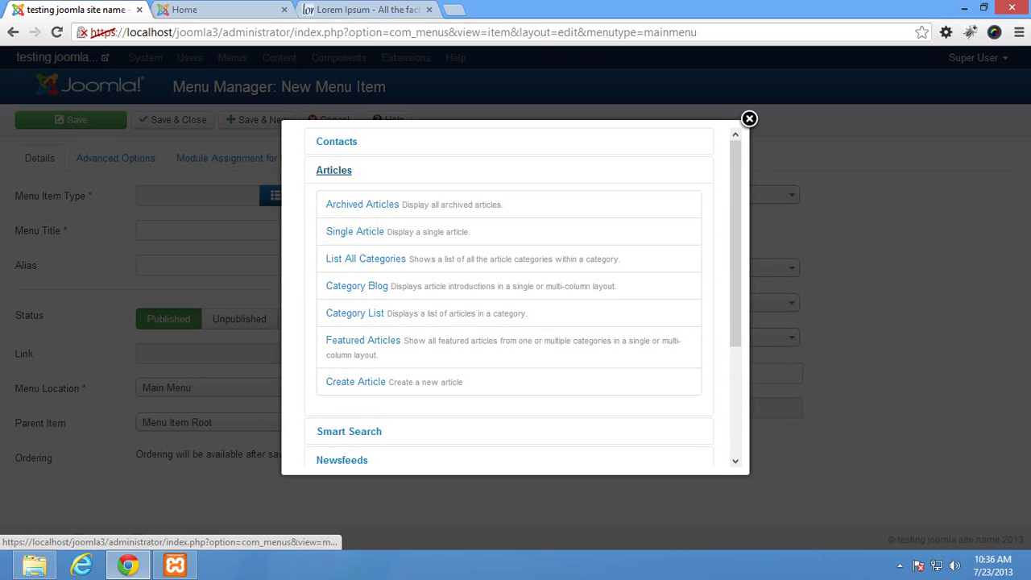
{"action": "left_click", "coordinate": [354, 232]}
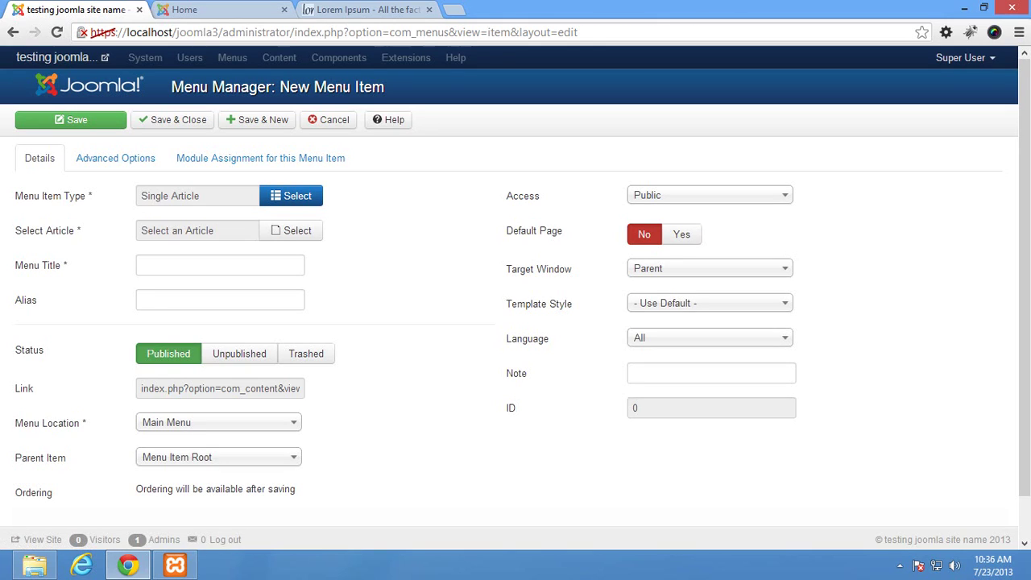
{"action": "left_click", "coordinate": [291, 231]}
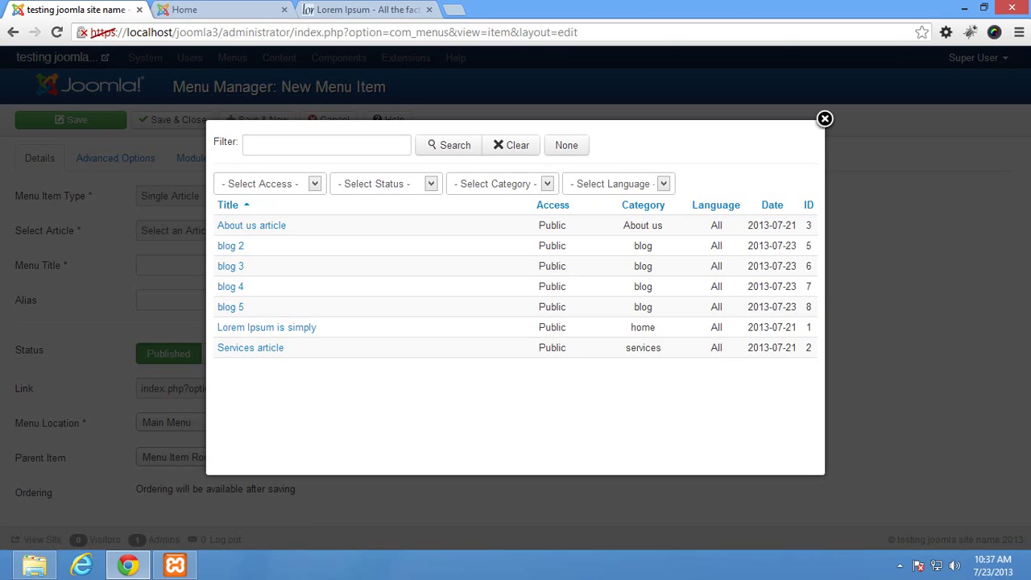
{"action": "left_click", "coordinate": [252, 225]}
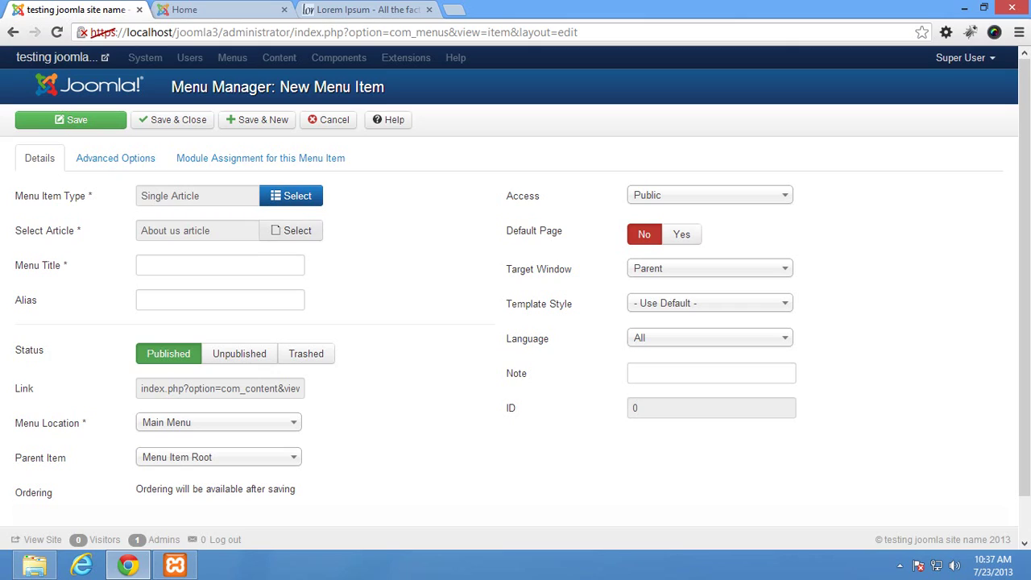
Step: Enter "About us" as the title of the new menu item
{"action": "left_click", "coordinate": [220, 265]}
{"action": "type", "text": "a"}
{"action": "key", "text": "Down"}
{"action": "key", "text": "Down"}
{"action": "key", "text": "Return"}
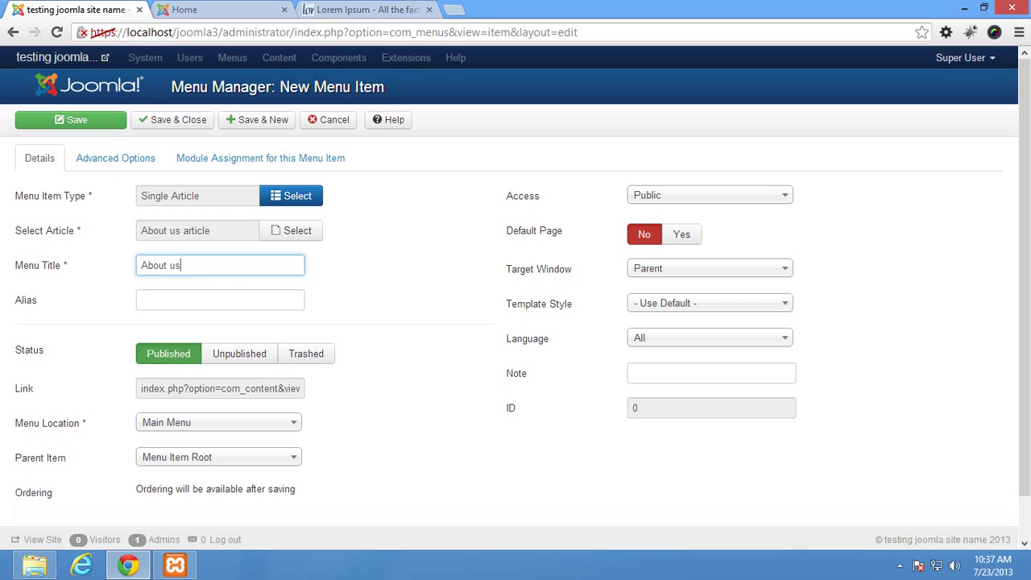
Step: Choose Main Menu as the location and Menu Item Root as the parent item, and save the menu item
{"action": "left_click", "coordinate": [217, 423]}
{"action": "left_click", "coordinate": [186, 442]}
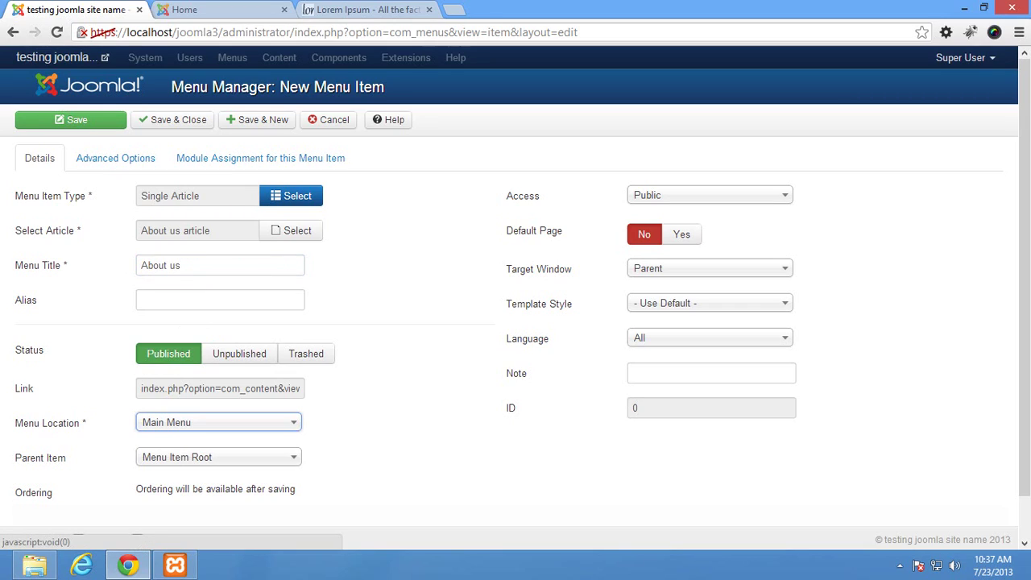
{"action": "left_click", "coordinate": [217, 457]}
{"action": "left_click", "coordinate": [185, 476]}
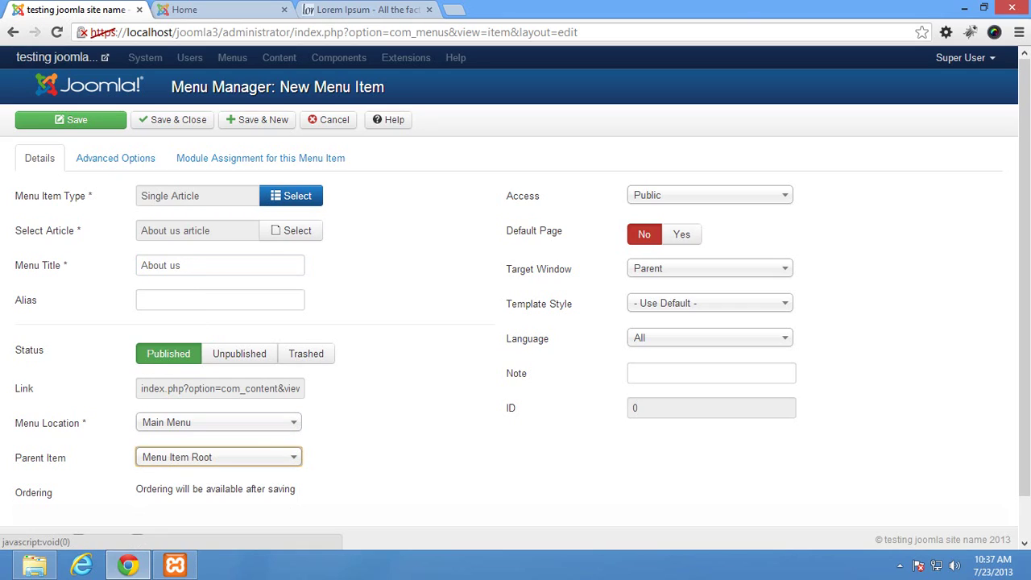
{"action": "left_click", "coordinate": [71, 120]}
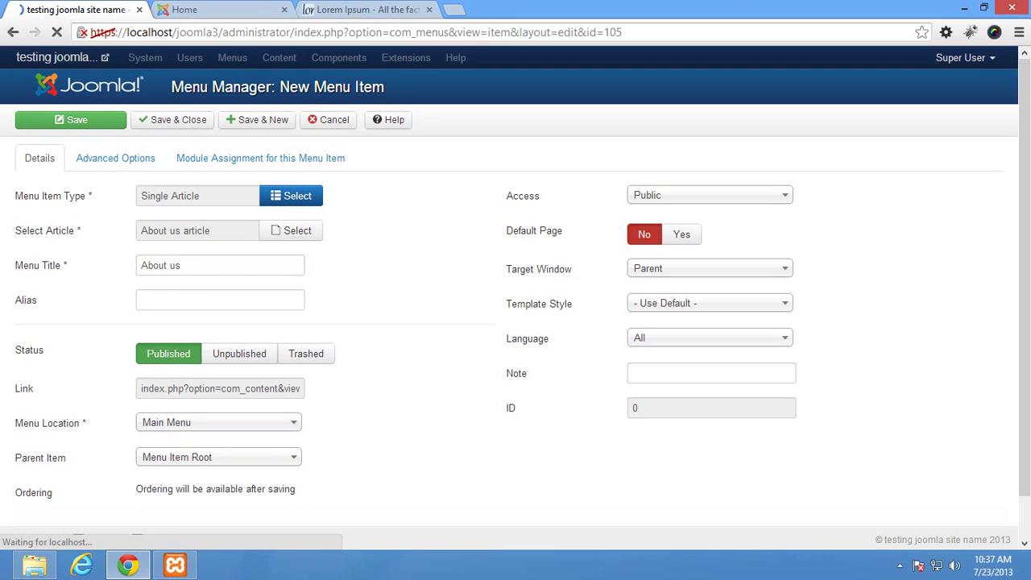
Step: Reload the site's home page, open the About us menu link and look through the article with its title sections
{"action": "key", "text": "ctrl+Tab"}
{"action": "left_click", "coordinate": [56, 33]}
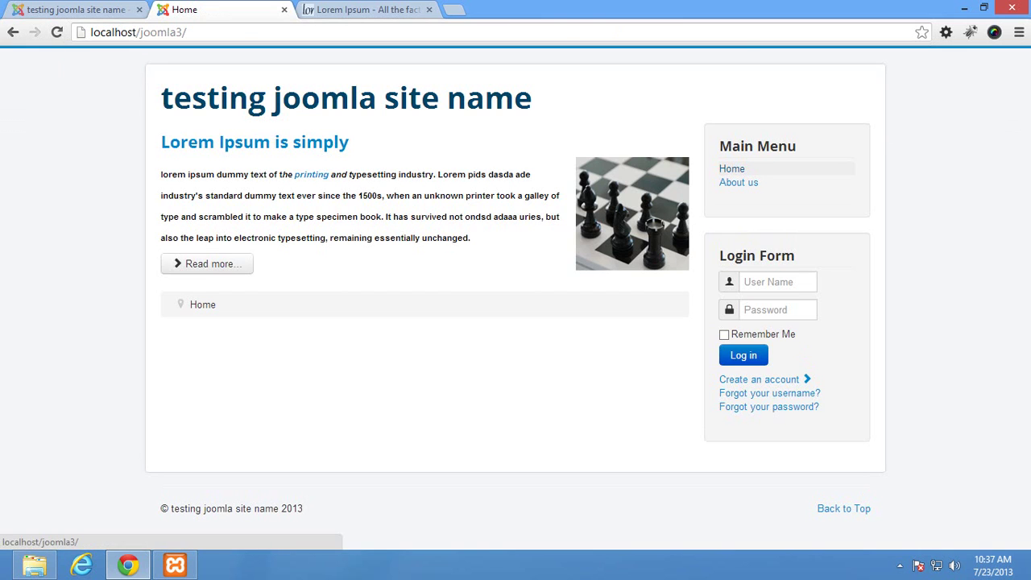
{"action": "left_click", "coordinate": [739, 183]}
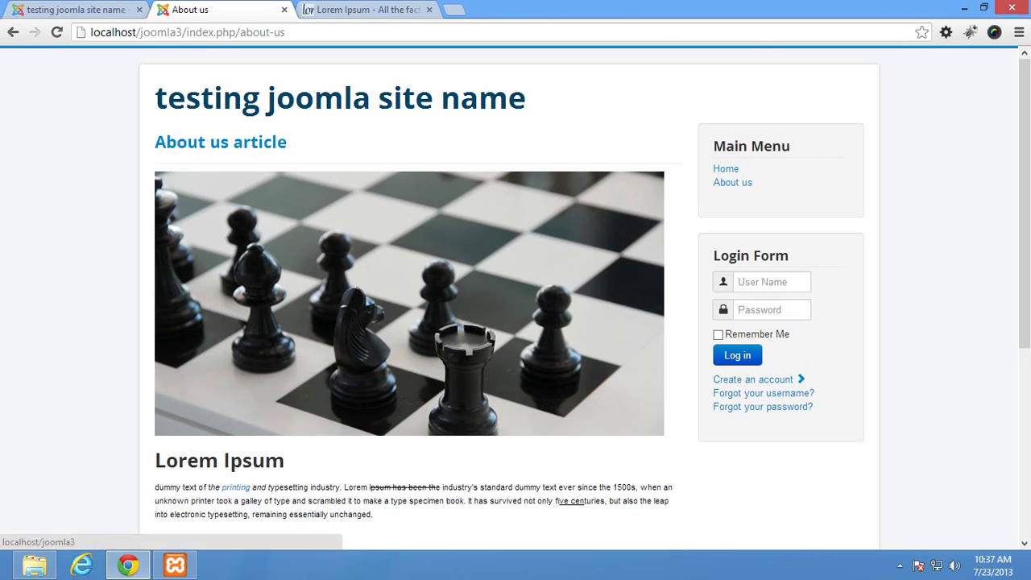
{"action": "scroll", "coordinate": [172, 312], "scroll_direction": "down", "scroll_amount": 4}
{"action": "scroll", "coordinate": [173, 313], "scroll_direction": "up", "scroll_amount": 1}
{"action": "scroll", "coordinate": [172, 312], "scroll_direction": "down", "scroll_amount": 2}
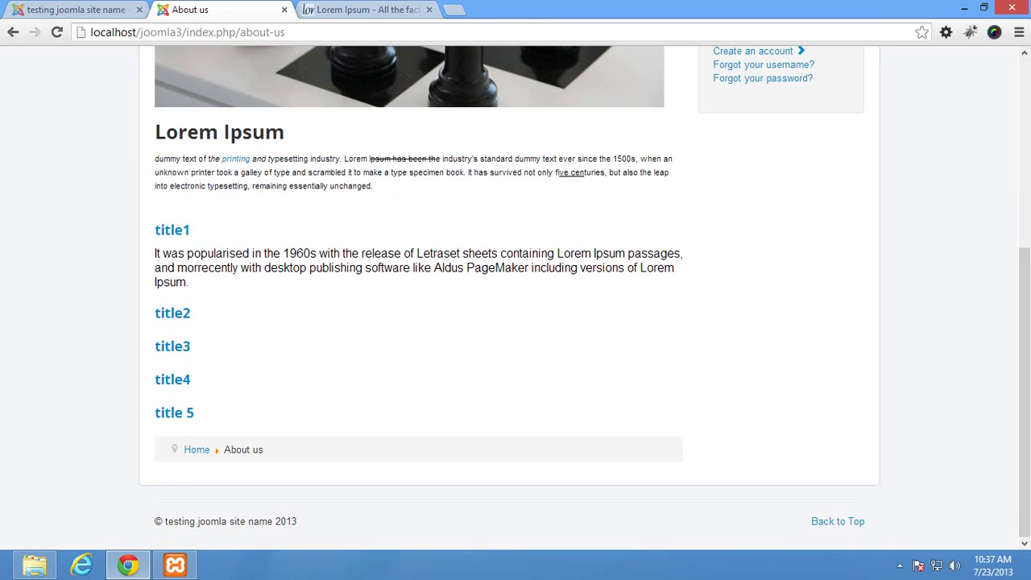
{"action": "left_click", "coordinate": [173, 313]}
{"action": "scroll", "coordinate": [173, 338], "scroll_direction": "up", "scroll_amount": 5}
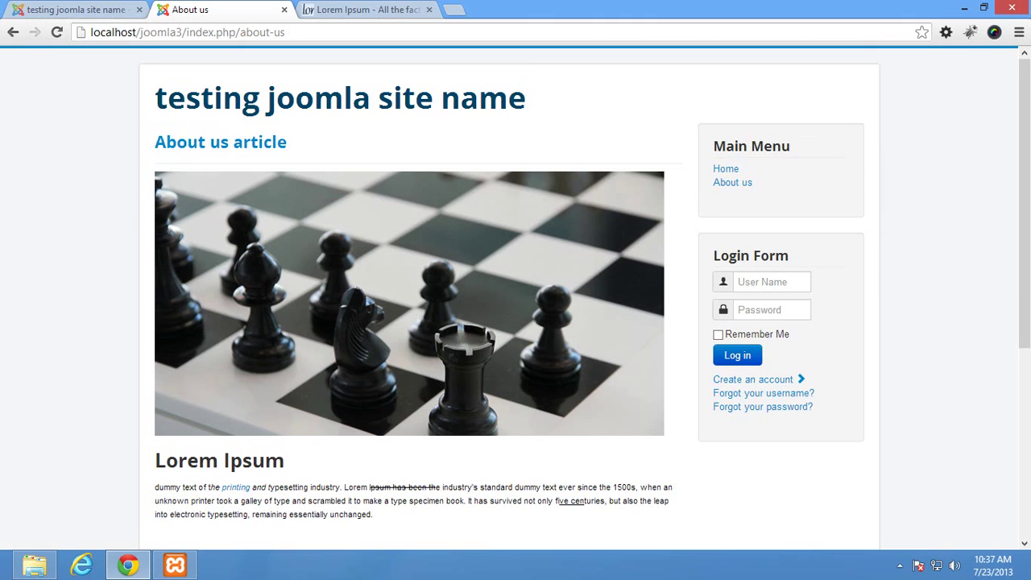
Step: Start another new menu item, set its type to Single Article and choose the Services article as its content
{"action": "left_click", "coordinate": [72, 10]}
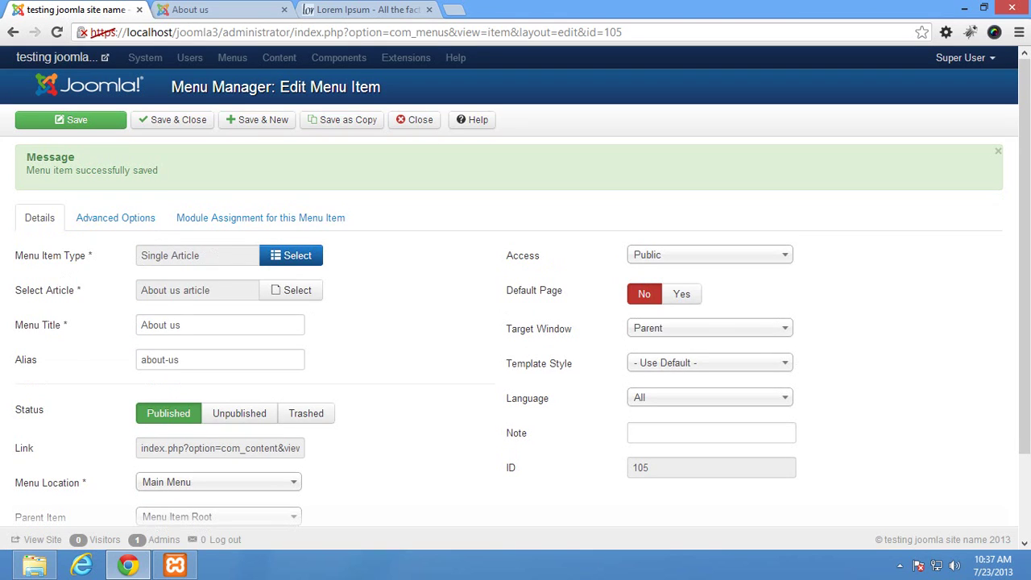
{"action": "left_click", "coordinate": [258, 120]}
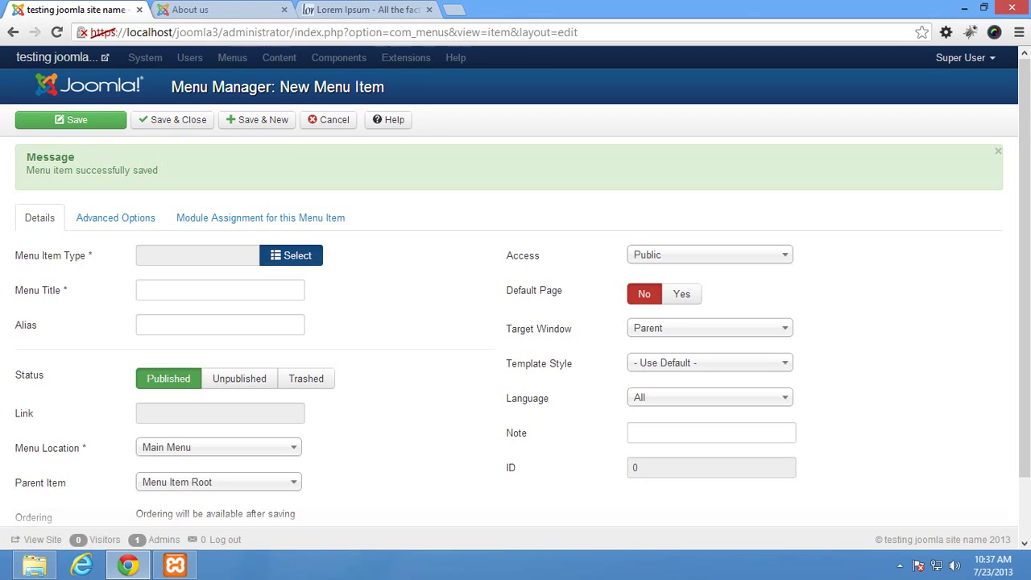
{"action": "left_click", "coordinate": [291, 254]}
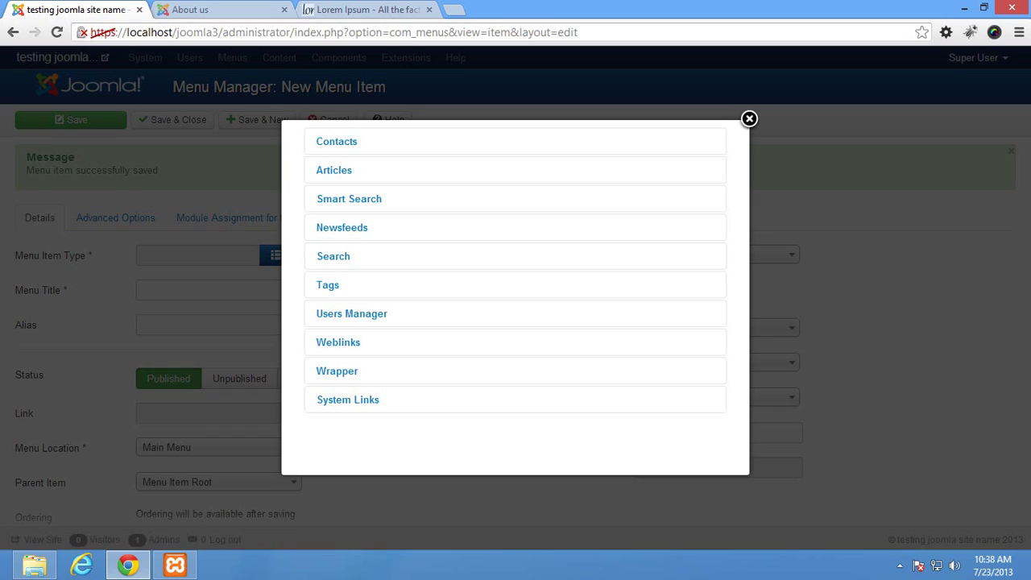
{"action": "left_click", "coordinate": [334, 170]}
{"action": "left_click", "coordinate": [354, 231]}
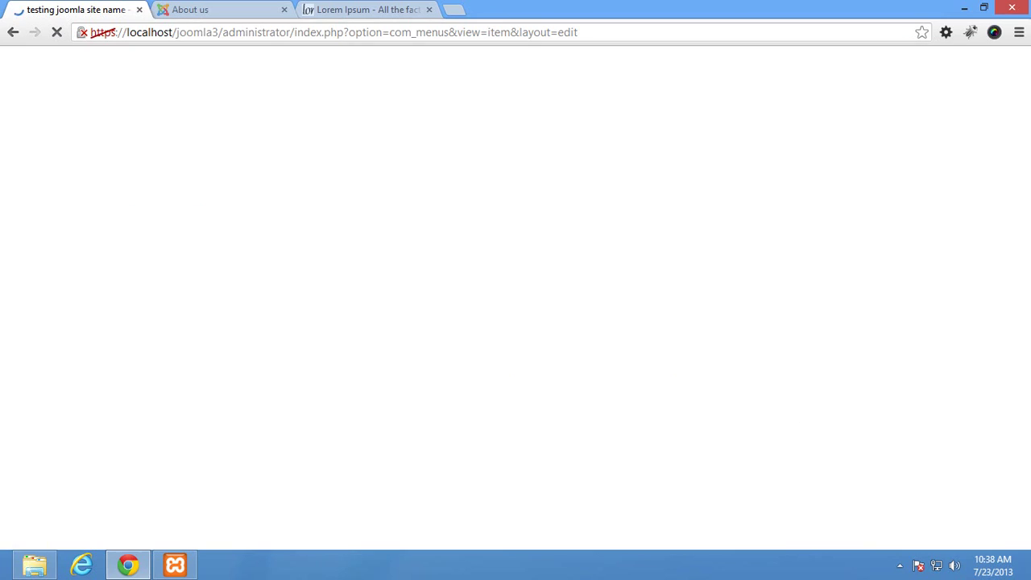
{"action": "left_click", "coordinate": [291, 231]}
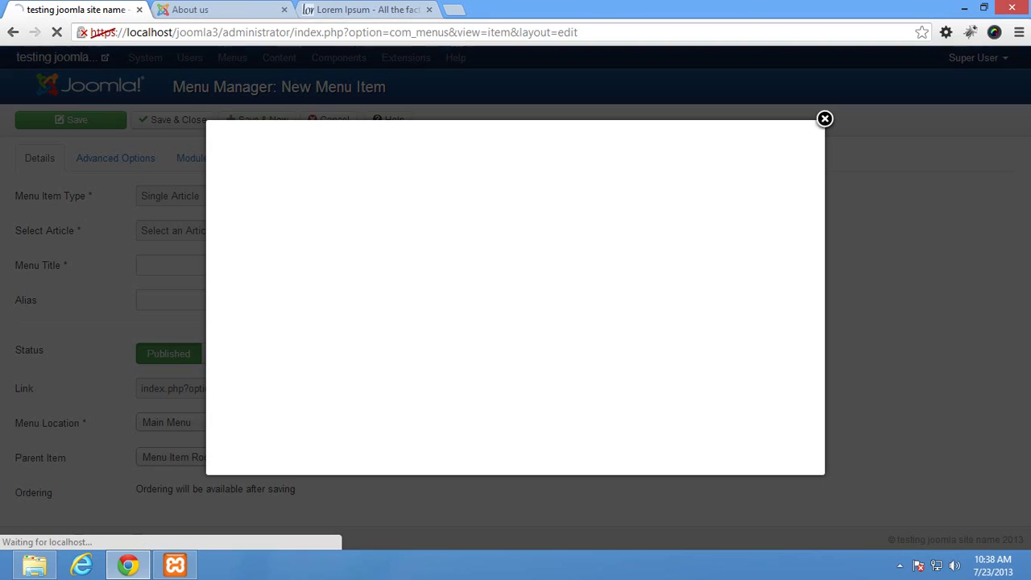
{"action": "left_click", "coordinate": [251, 348]}
Step: Enter "services" as the title of the new menu item, then save and close it
{"action": "left_click", "coordinate": [220, 265]}
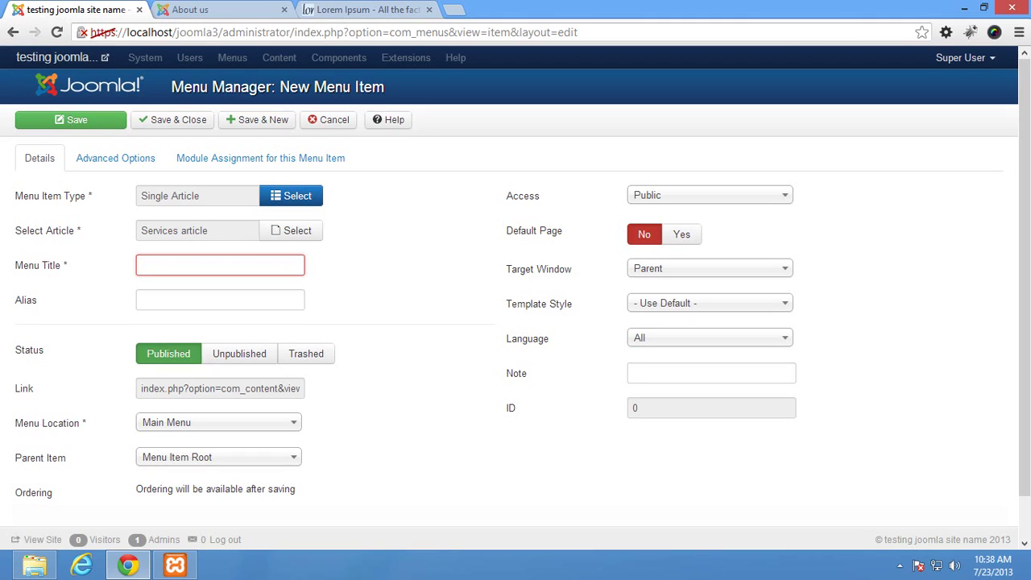
{"action": "type", "text": "se"}
{"action": "key", "text": "Down"}
{"action": "key", "text": "Return"}
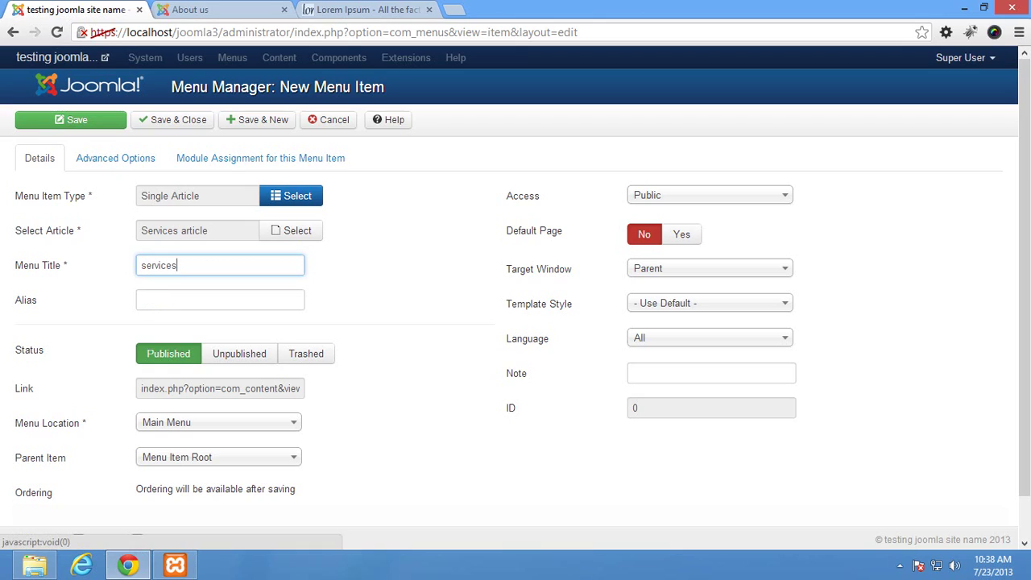
{"action": "left_click", "coordinate": [172, 120]}
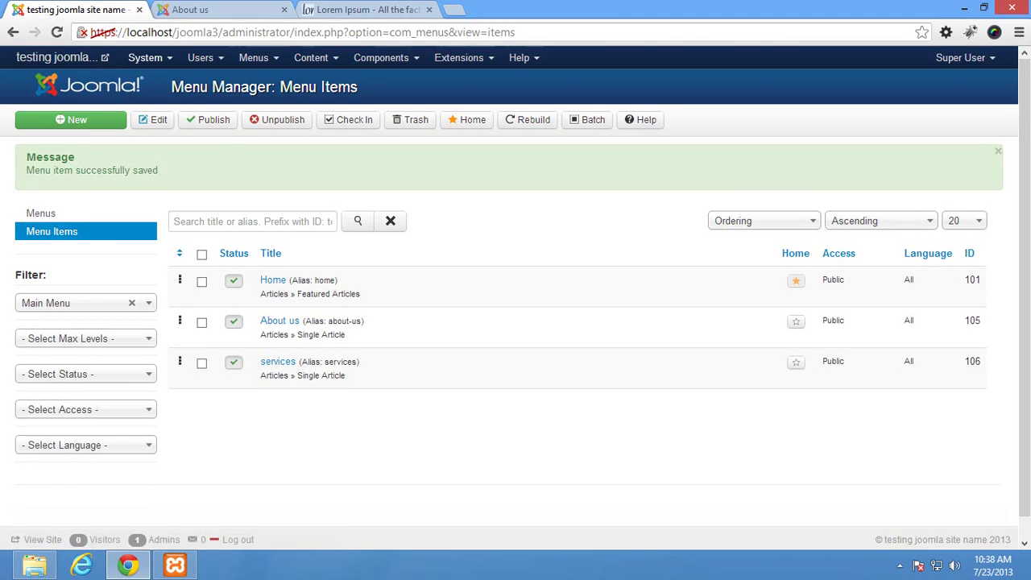
Step: Reload the site page, open the services menu link, look through its article and return to the Home page
{"action": "key", "text": "ctrl+Tab"}
{"action": "left_click", "coordinate": [56, 32]}
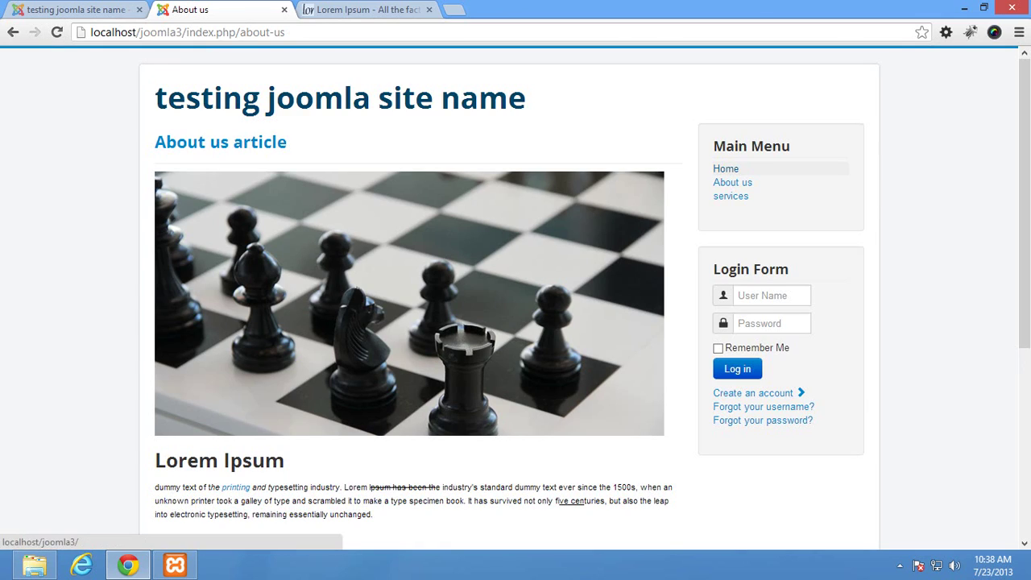
{"action": "left_click", "coordinate": [731, 196]}
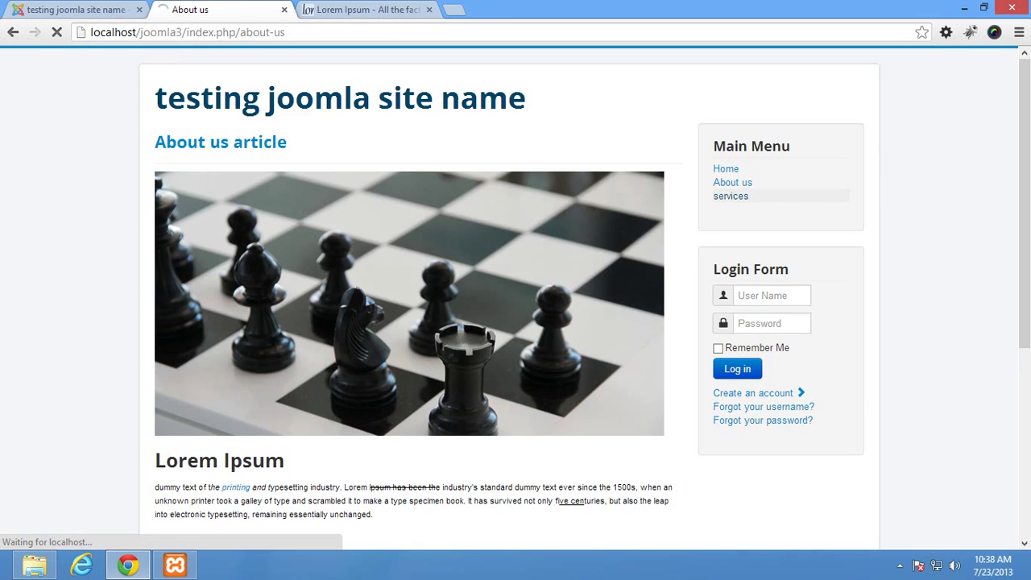
{"action": "scroll", "coordinate": [516, 298], "scroll_direction": "down", "scroll_amount": 4}
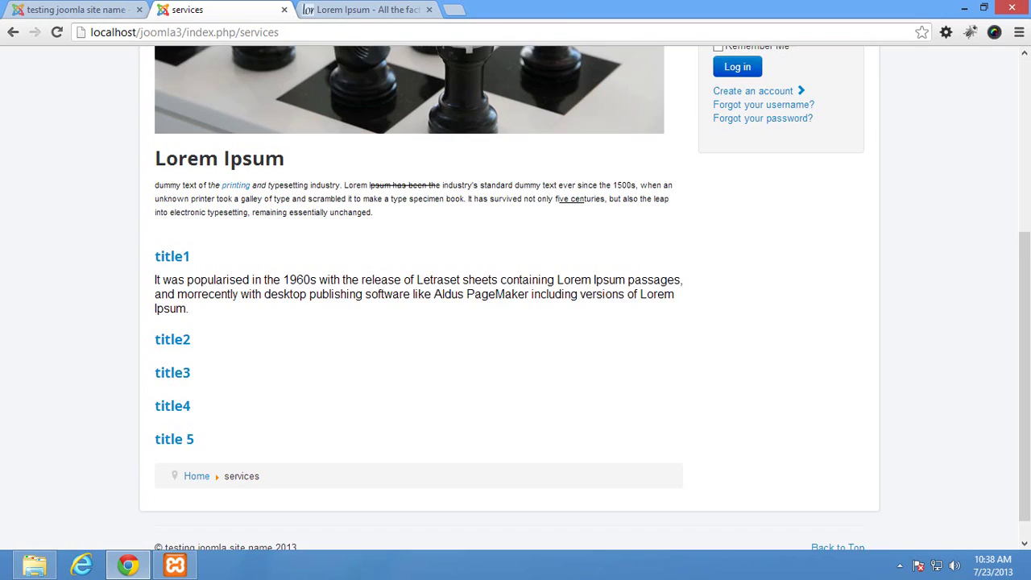
{"action": "scroll", "coordinate": [726, 168], "scroll_direction": "up", "scroll_amount": 4}
{"action": "left_click", "coordinate": [726, 168]}
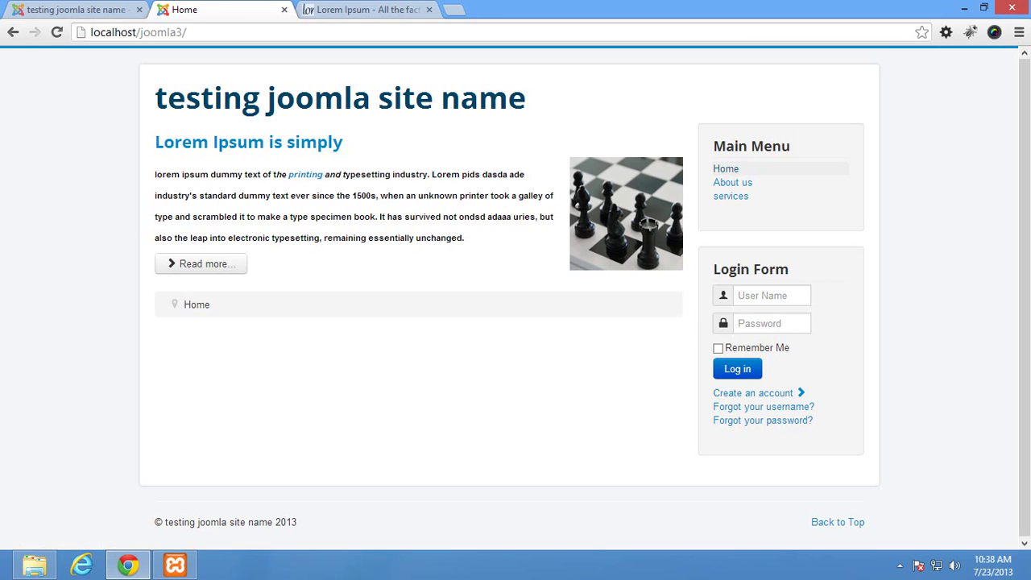
Step: Go back to the administration and open the Main Menu module from the Module Manager for editing
{"action": "key", "text": "ctrl+1"}
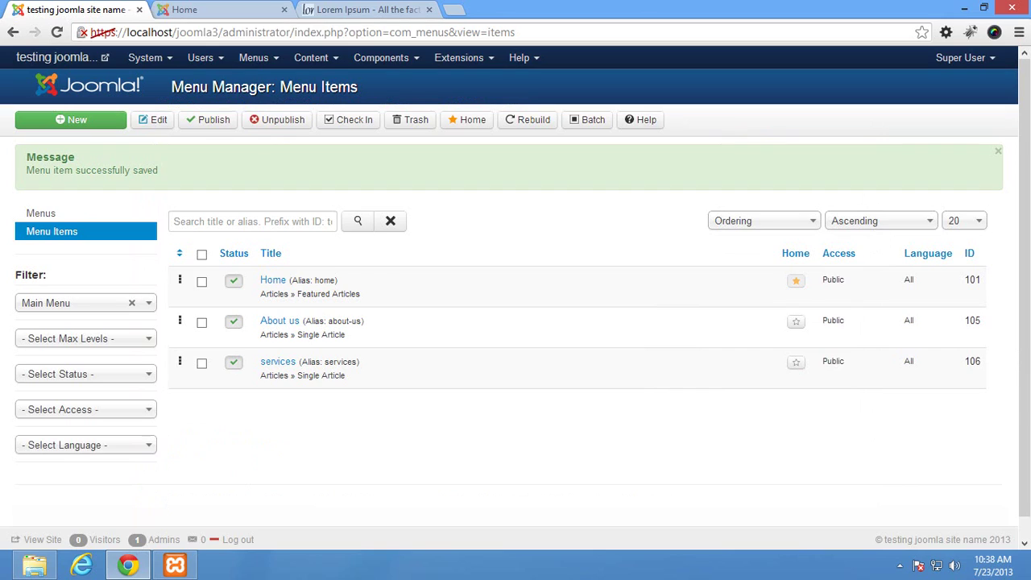
{"action": "left_click", "coordinate": [458, 57]}
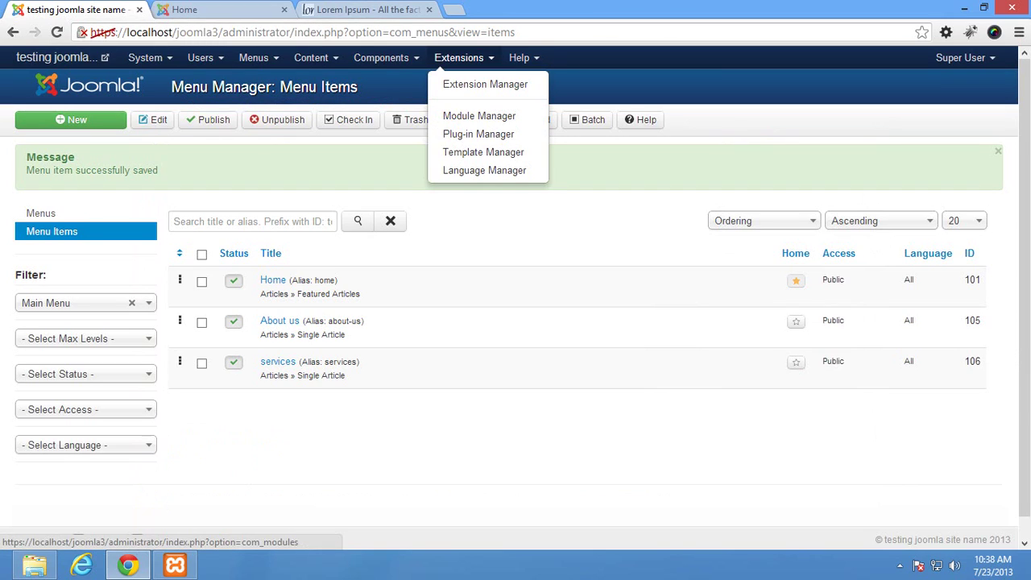
{"action": "left_click", "coordinate": [480, 116]}
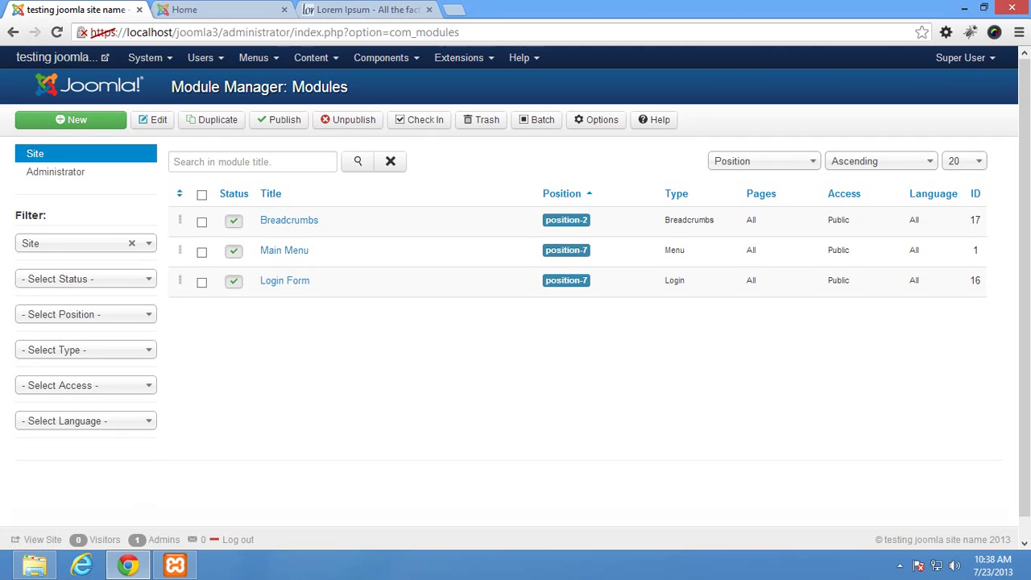
{"action": "left_click", "coordinate": [283, 251]}
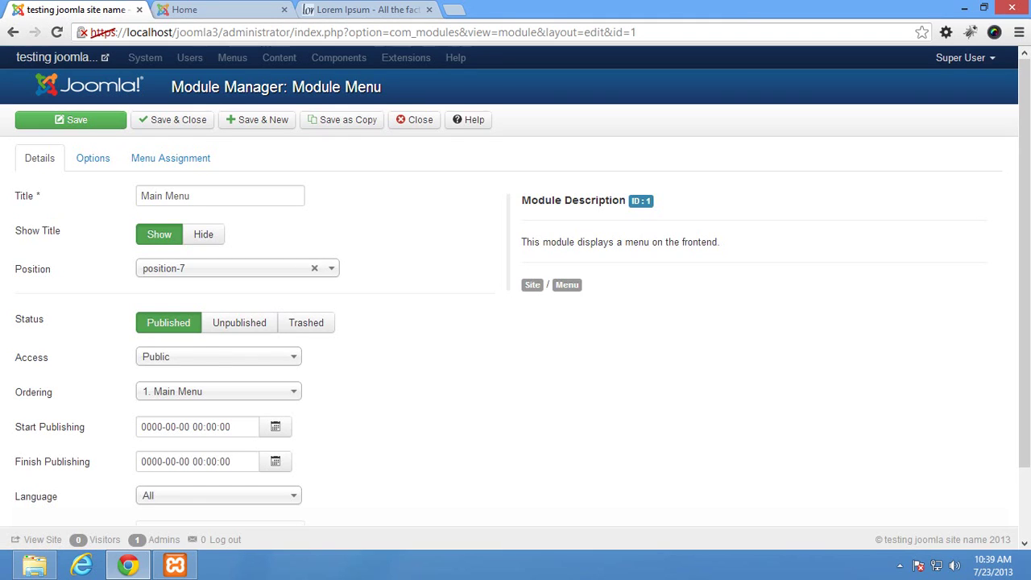
Step: Set the Main Menu module's position to Protostar's Navigation [position-1], save it and reload the site's home page
{"action": "left_click", "coordinate": [226, 268]}
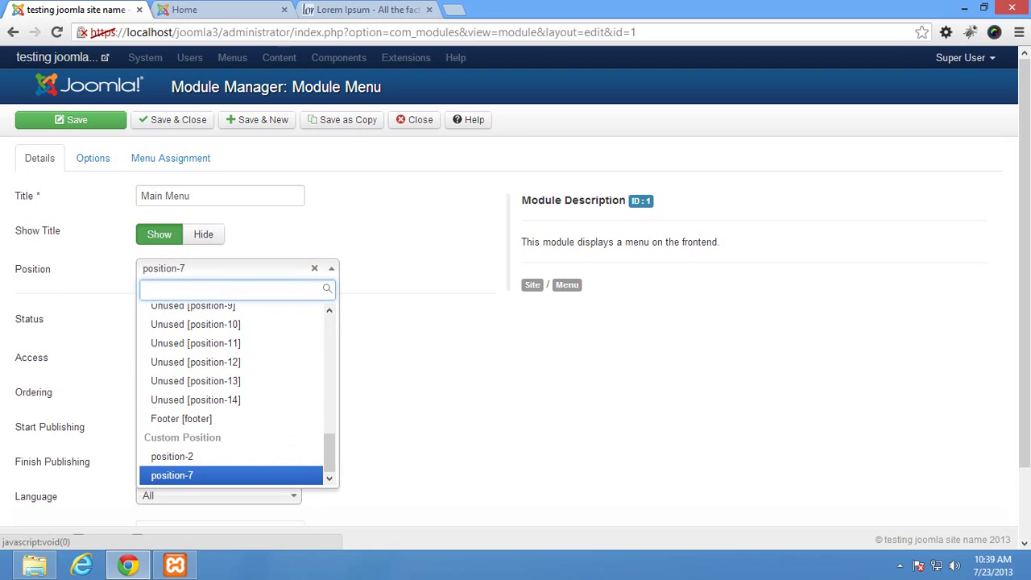
{"action": "scroll", "coordinate": [233, 394], "scroll_direction": "up", "scroll_amount": 10}
{"action": "scroll", "coordinate": [233, 395], "scroll_direction": "down", "scroll_amount": 2}
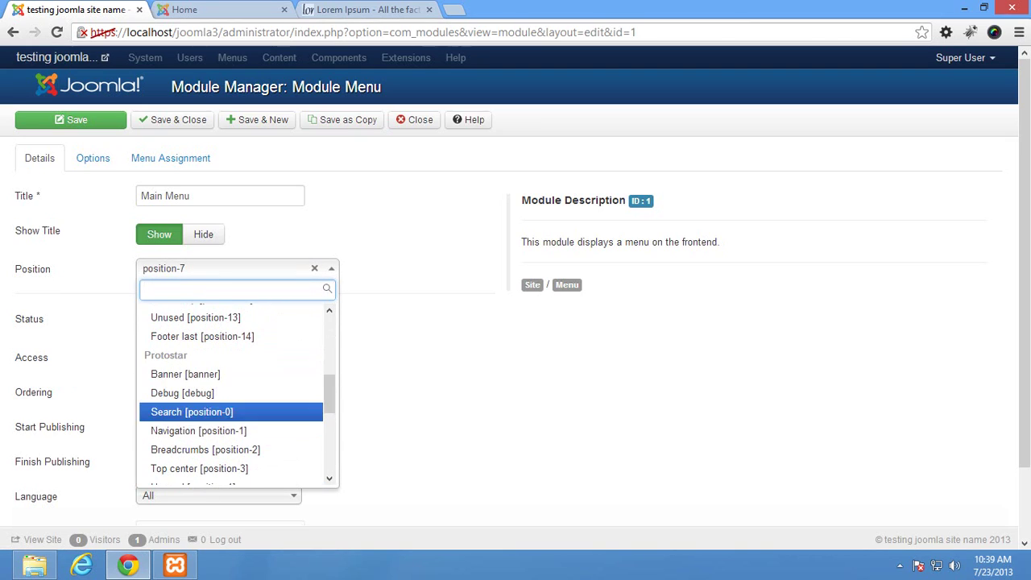
{"action": "scroll", "coordinate": [234, 419], "scroll_direction": "down", "scroll_amount": 2}
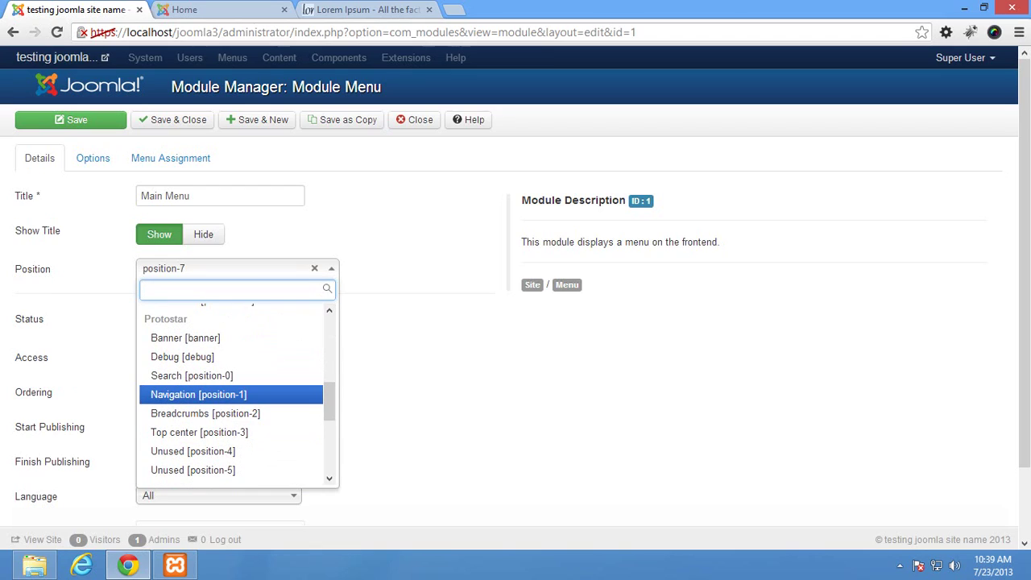
{"action": "left_click", "coordinate": [198, 394]}
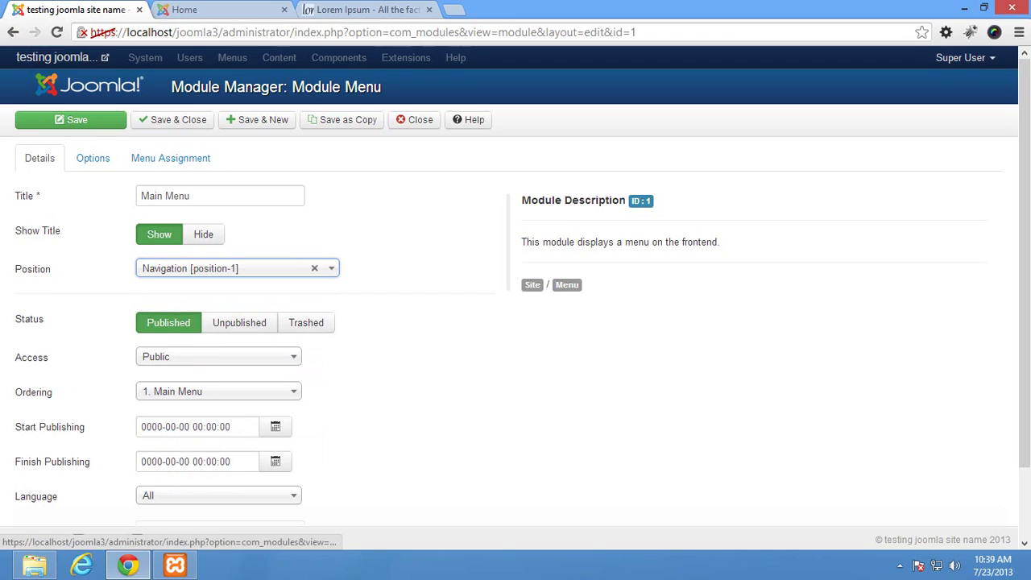
{"action": "left_click", "coordinate": [71, 119]}
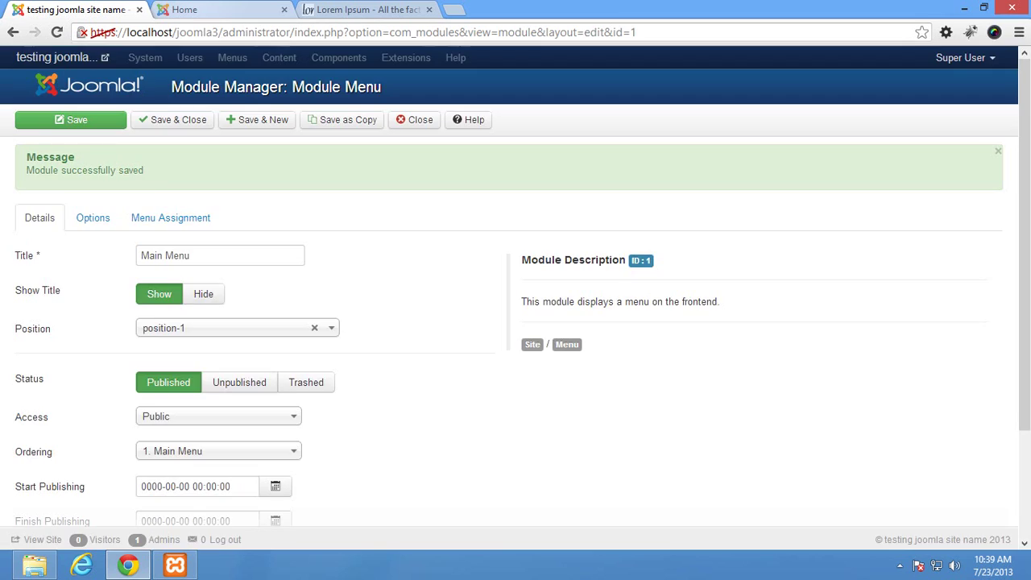
{"action": "left_click", "coordinate": [214, 10]}
{"action": "left_click", "coordinate": [56, 32]}
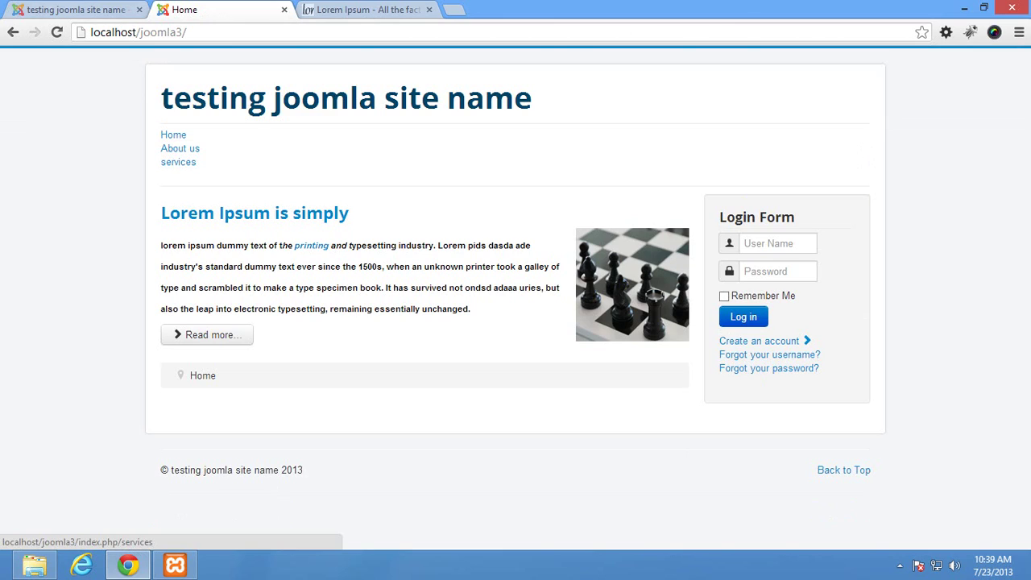
Step: Set the Main Menu module's Menu Class Suffix to "nav-pills" with a leading space in its advanced options and save the module
{"action": "left_click", "coordinate": [76, 10]}
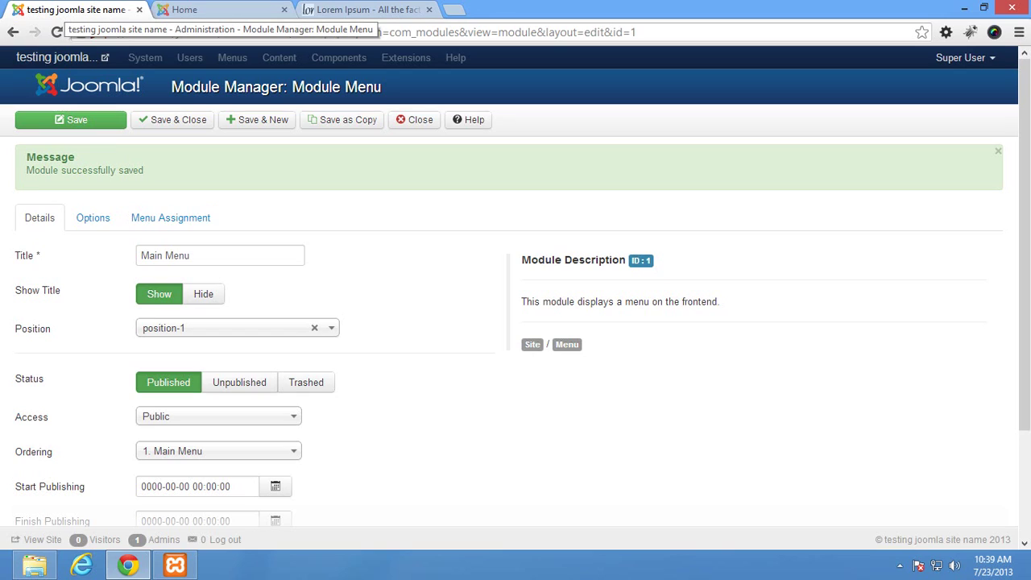
{"action": "left_click", "coordinate": [92, 218]}
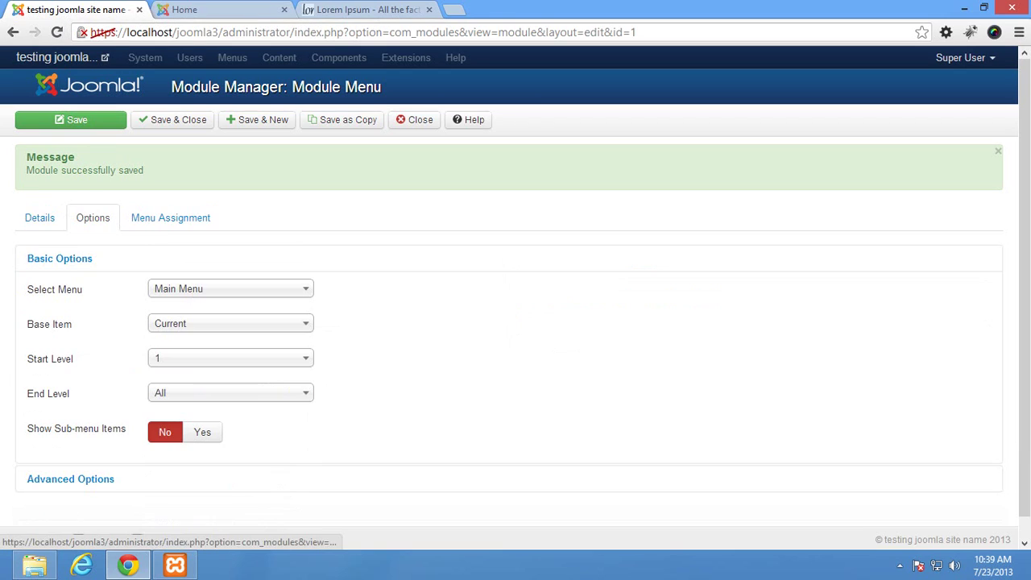
{"action": "left_click", "coordinate": [70, 478]}
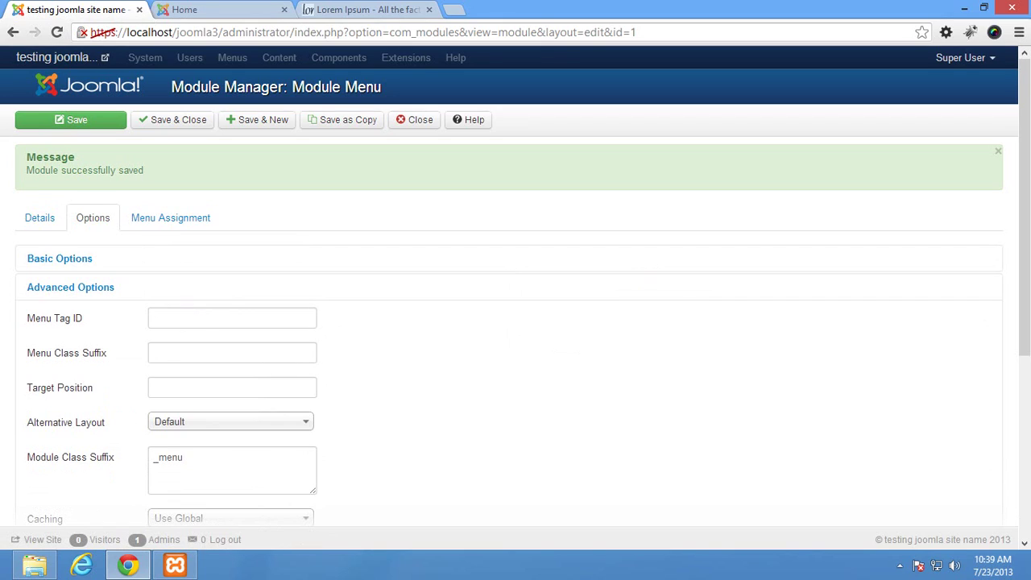
{"action": "left_click", "coordinate": [201, 353]}
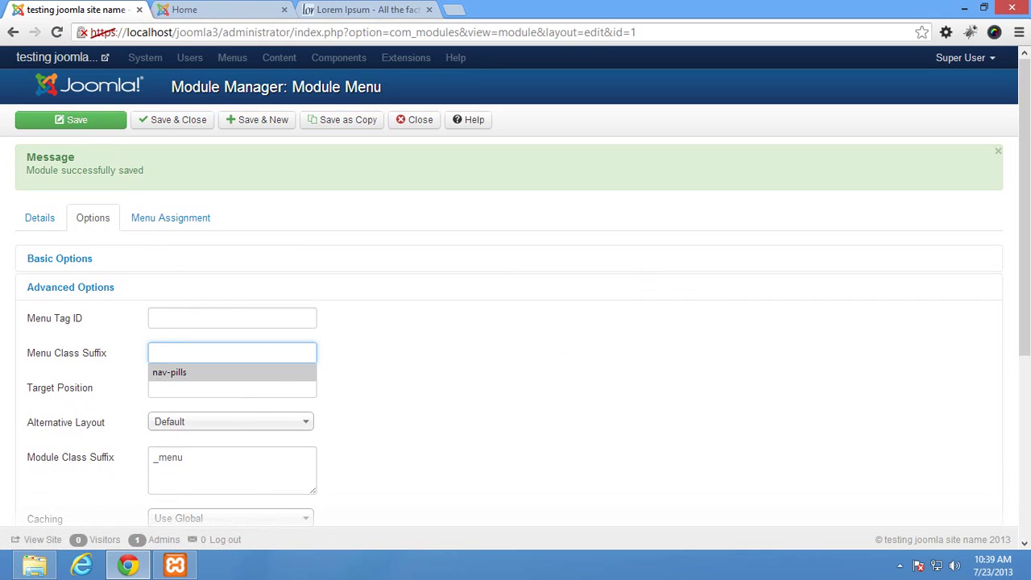
{"action": "left_click", "coordinate": [169, 373]}
{"action": "left_click", "coordinate": [71, 119]}
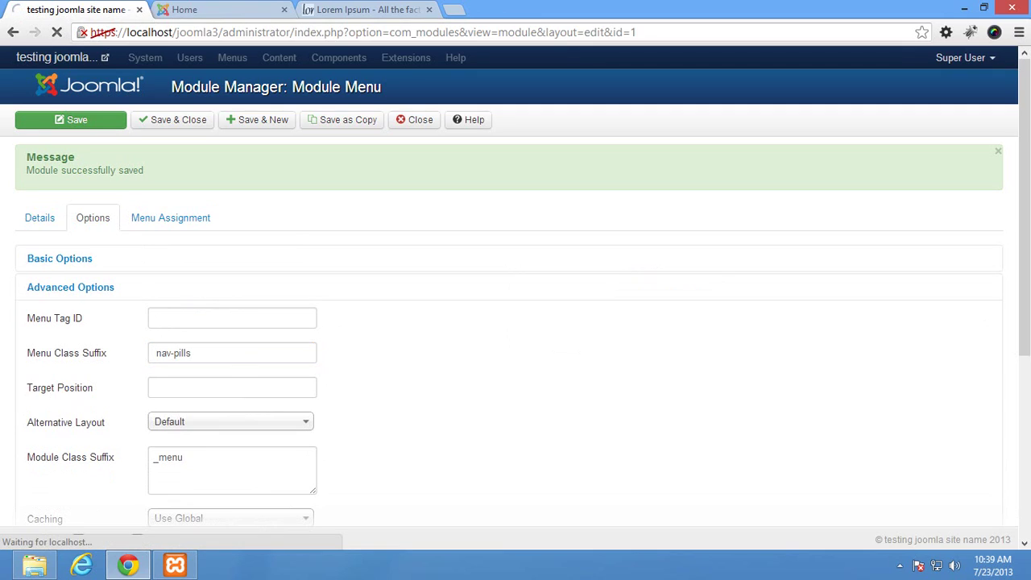
Step: Reload the site's home page and check the navigation menu by opening the About us and services links
{"action": "left_click", "coordinate": [210, 9]}
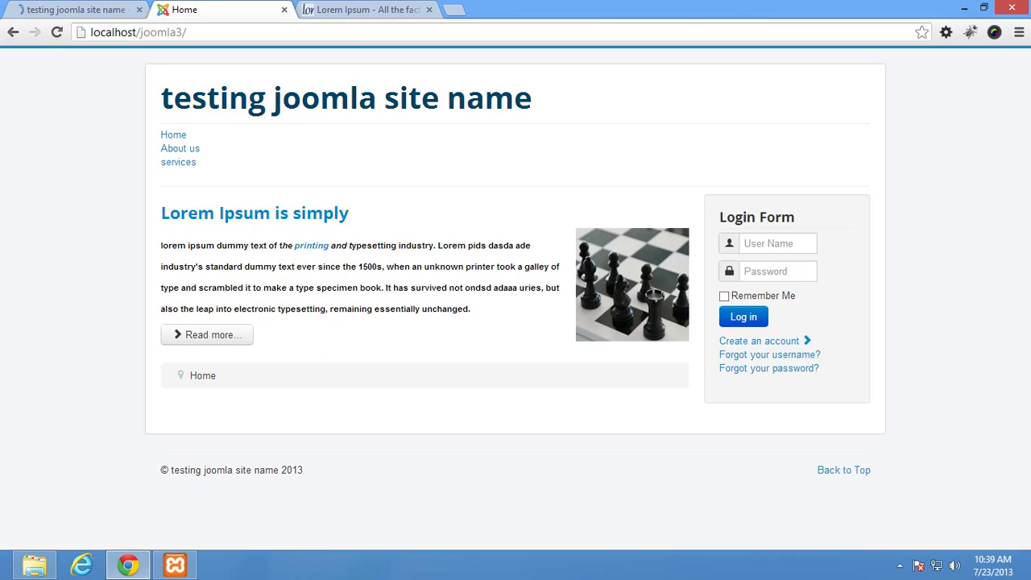
{"action": "left_click", "coordinate": [56, 33]}
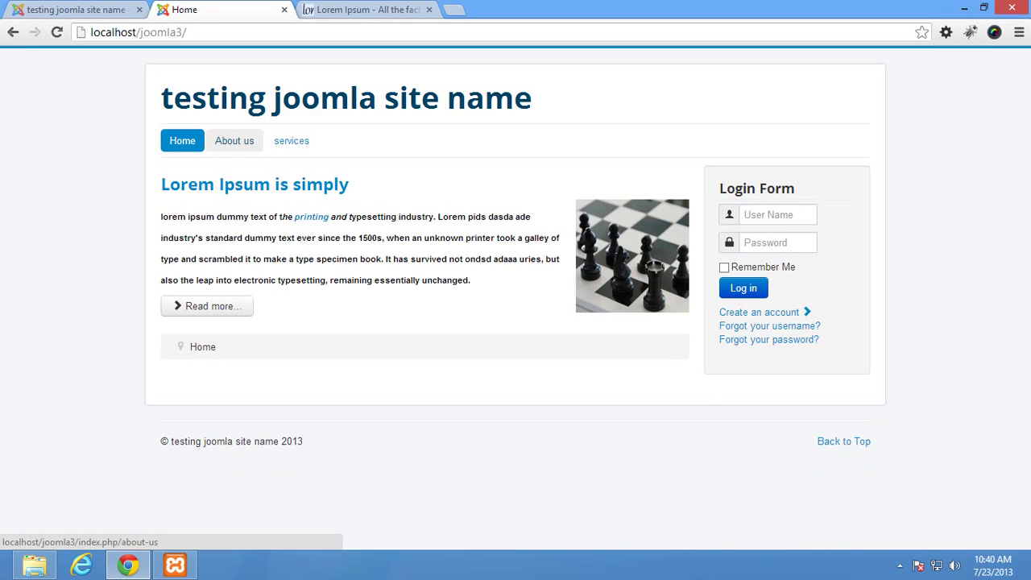
{"action": "left_click", "coordinate": [233, 141]}
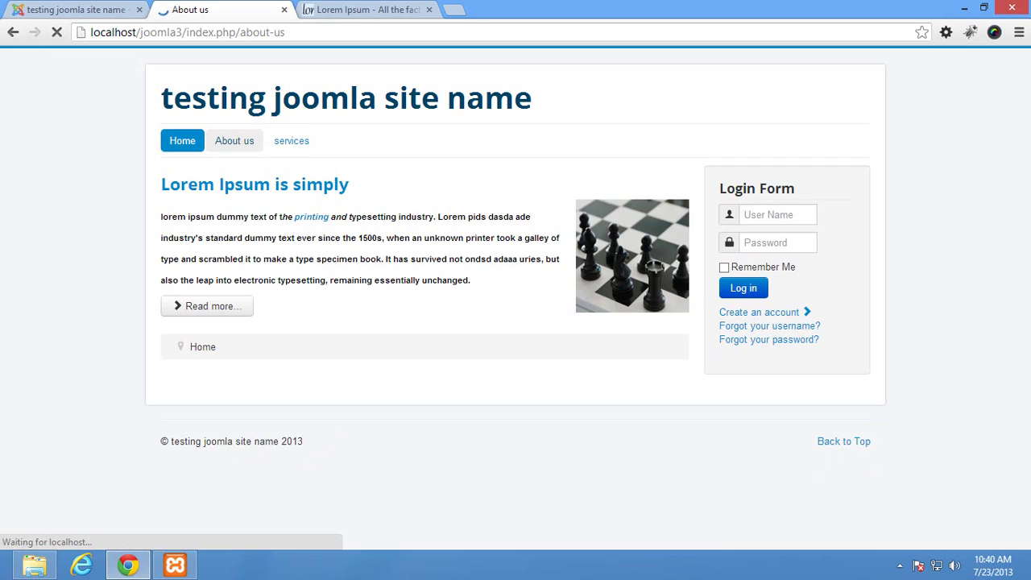
{"action": "scroll", "coordinate": [516, 299], "scroll_direction": "down", "scroll_amount": 2}
{"action": "scroll", "coordinate": [516, 299], "scroll_direction": "up", "scroll_amount": 2}
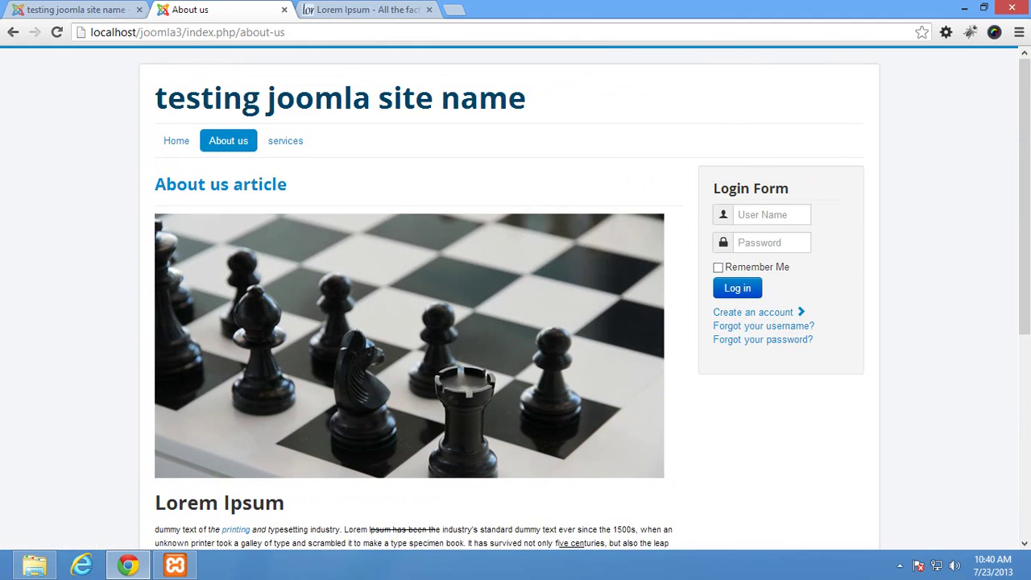
{"action": "left_click", "coordinate": [285, 141]}
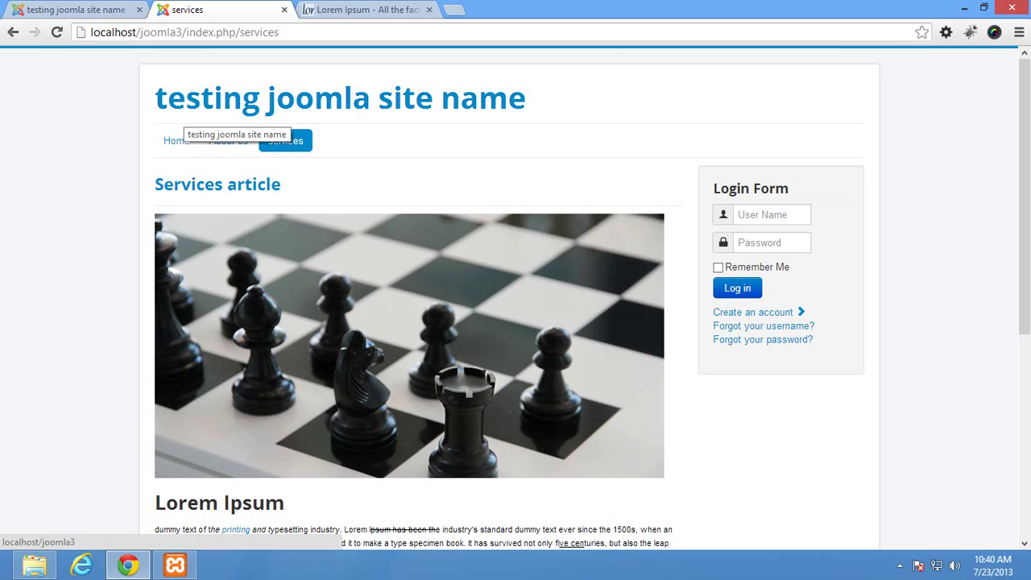
Step: Return to the administration, close the Main Menu module and start adding a new menu item to the Main Menu
{"action": "left_click", "coordinate": [77, 10]}
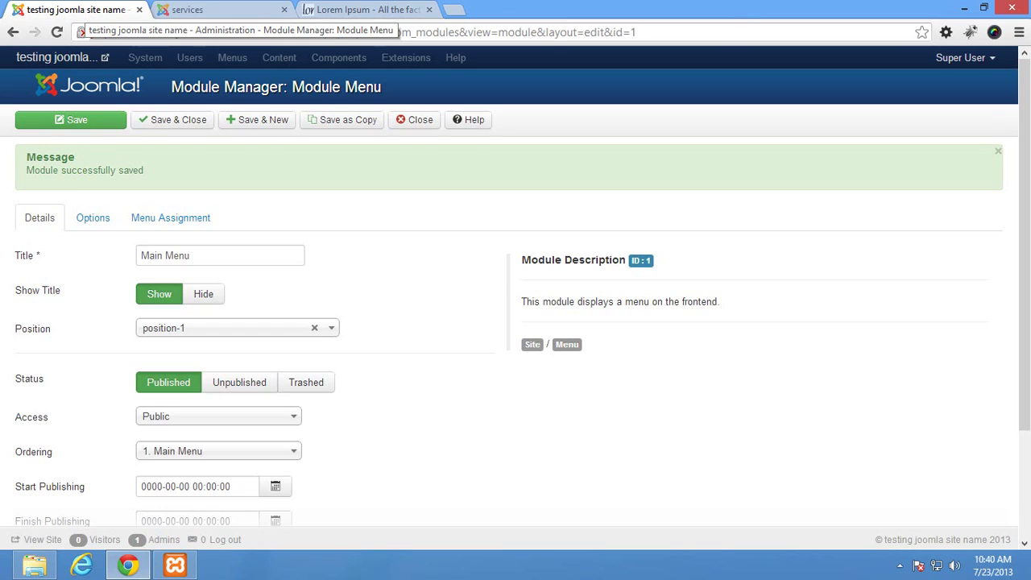
{"action": "left_click", "coordinate": [414, 120]}
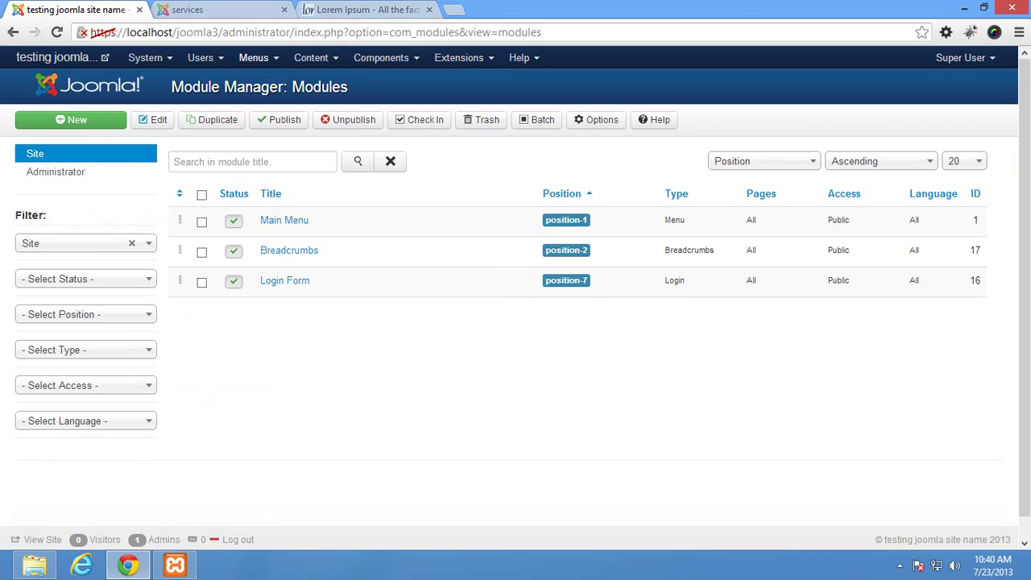
{"action": "left_click", "coordinate": [253, 57]}
{"action": "mouse_move", "coordinate": [278, 116]}
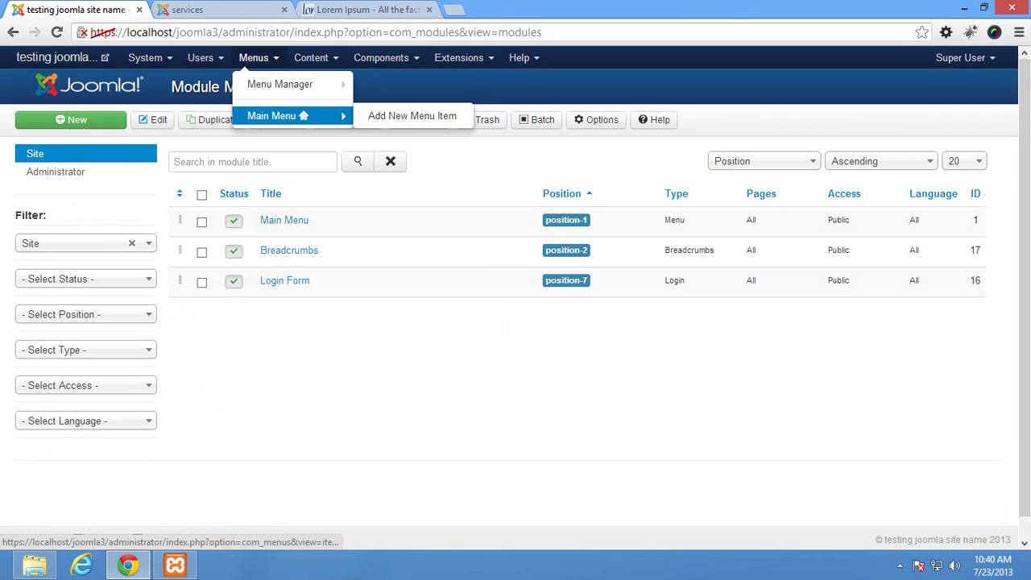
{"action": "left_click", "coordinate": [412, 116]}
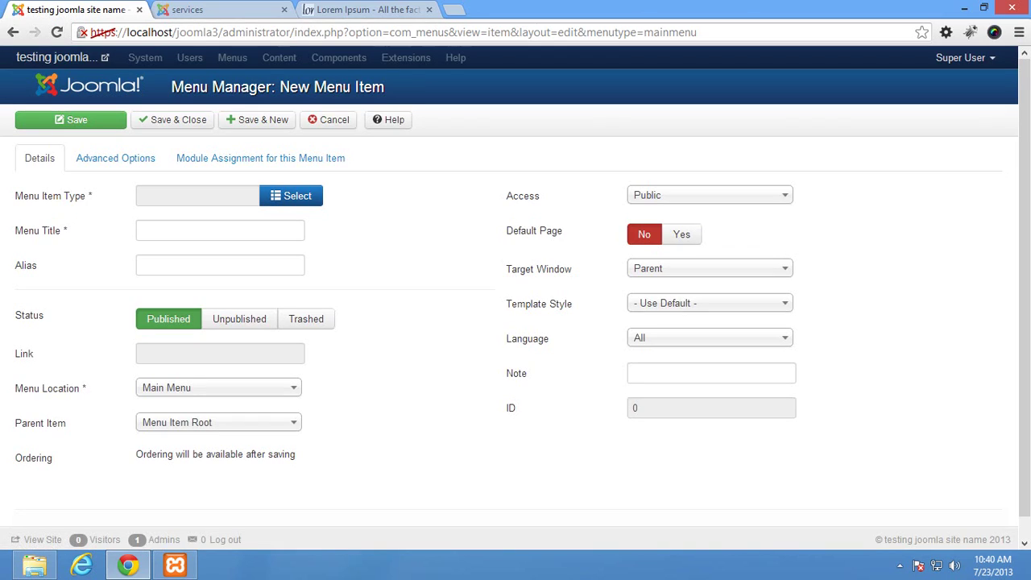
Step: Make the new menu item a Category Blog for the blog category, title it "blog" and save it
{"action": "left_click", "coordinate": [291, 196]}
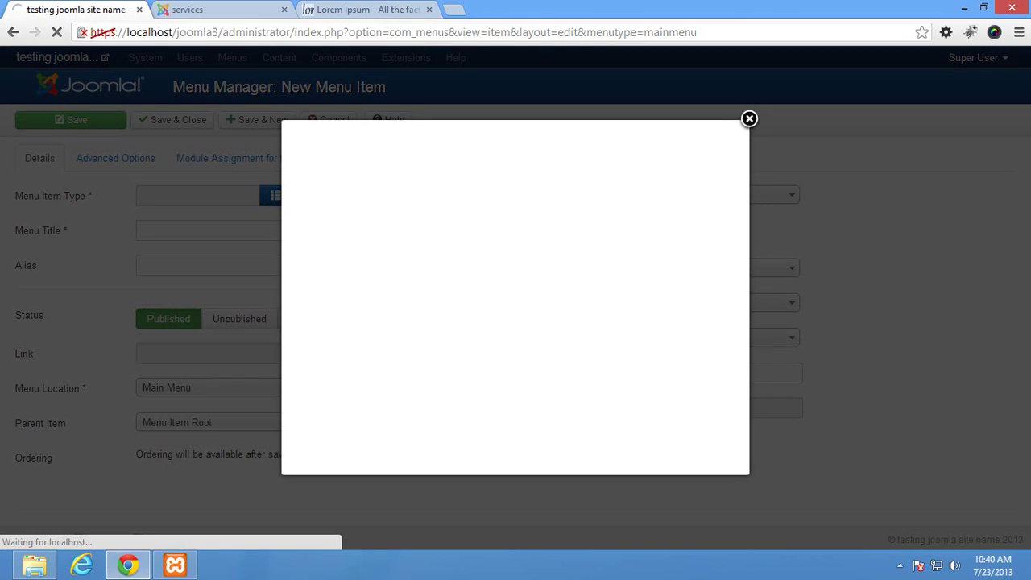
{"action": "left_click", "coordinate": [333, 170]}
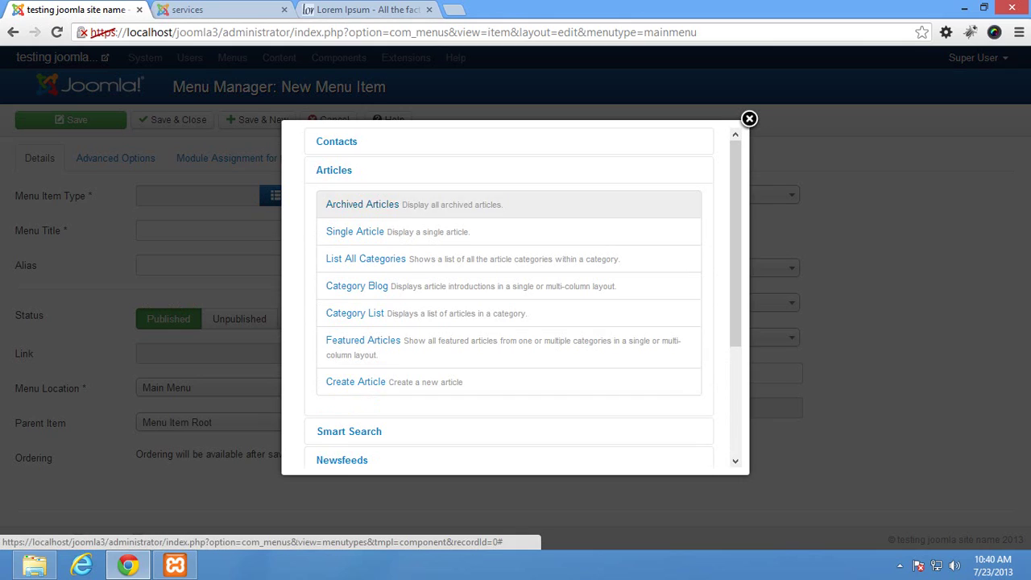
{"action": "left_click", "coordinate": [357, 286]}
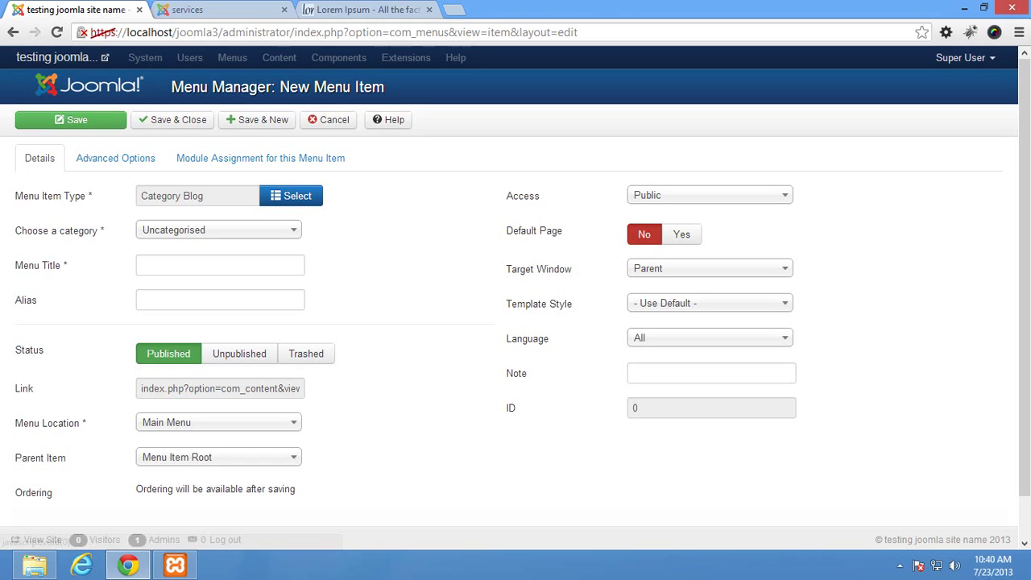
{"action": "left_click", "coordinate": [218, 230]}
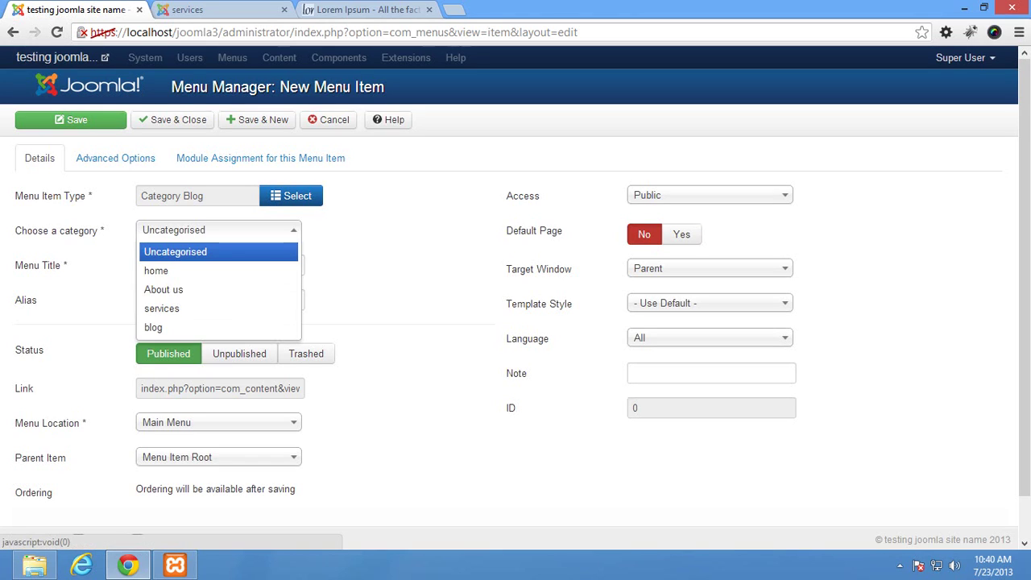
{"action": "left_click", "coordinate": [172, 327]}
{"action": "left_click", "coordinate": [220, 265]}
{"action": "type", "text": "blog"}
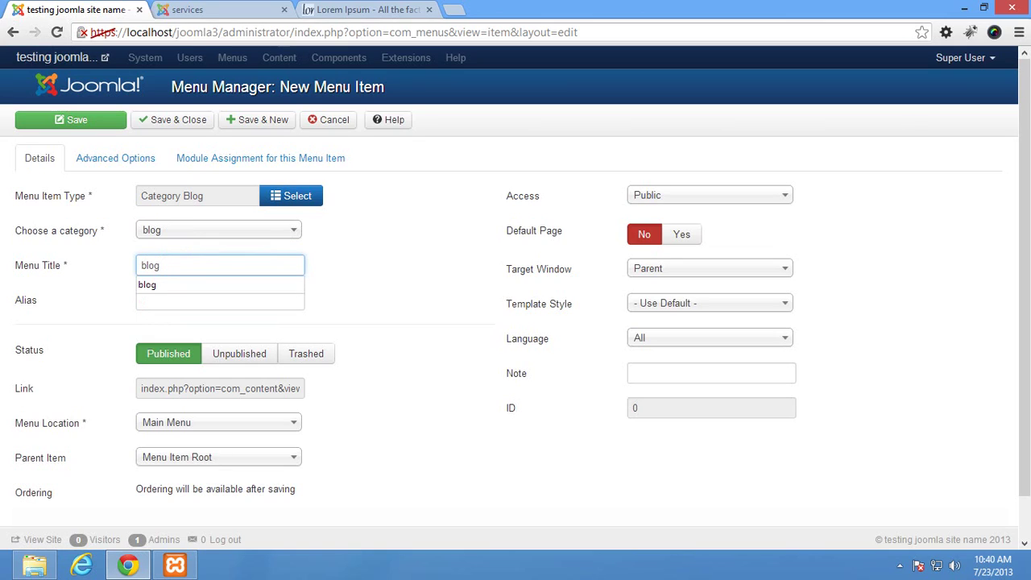
{"action": "left_click", "coordinate": [78, 119]}
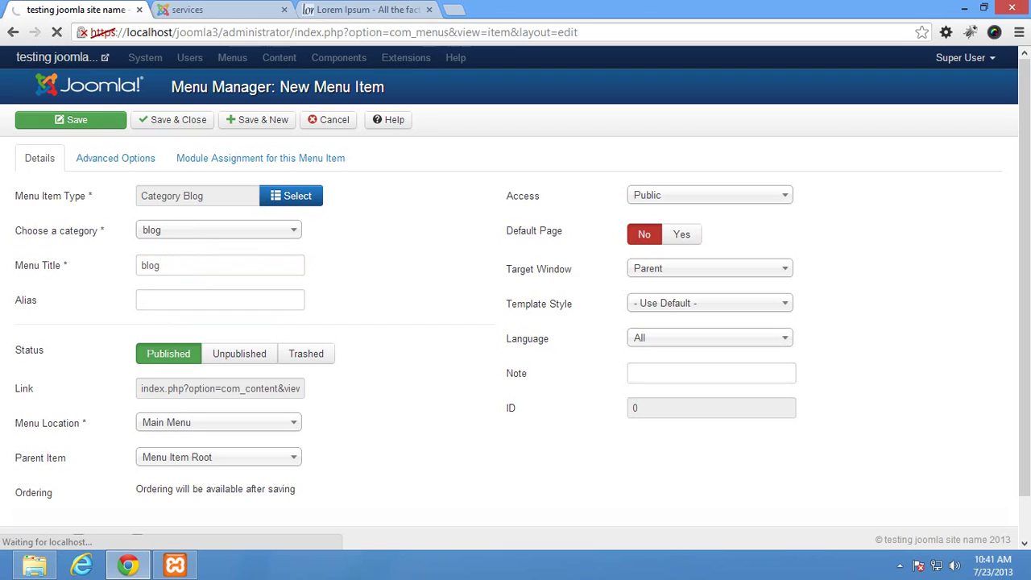
Step: Reload the site's services page, open the blog link and examine how the blog articles are laid out
{"action": "key", "text": "ctrl+Tab"}
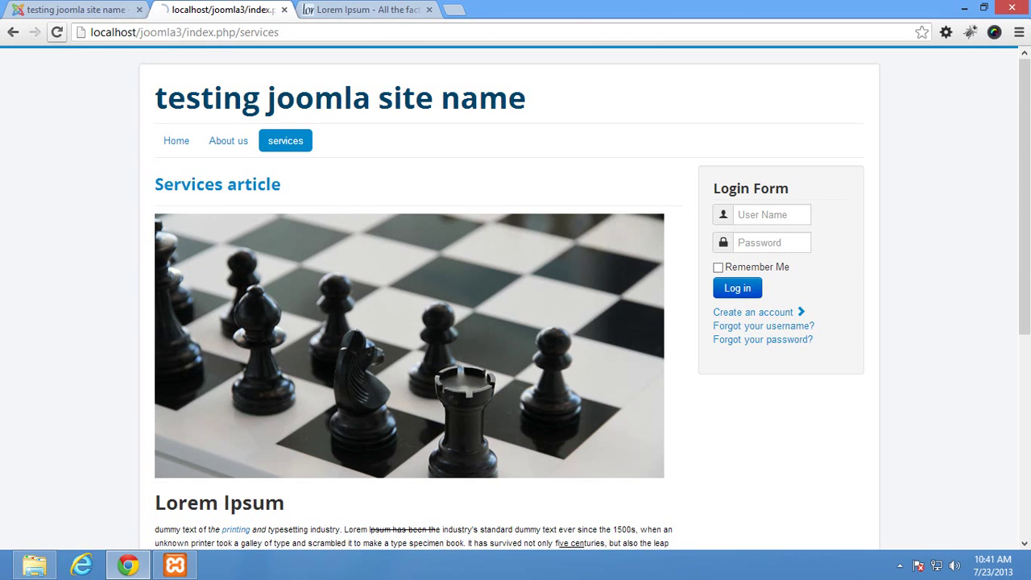
{"action": "left_click", "coordinate": [57, 32]}
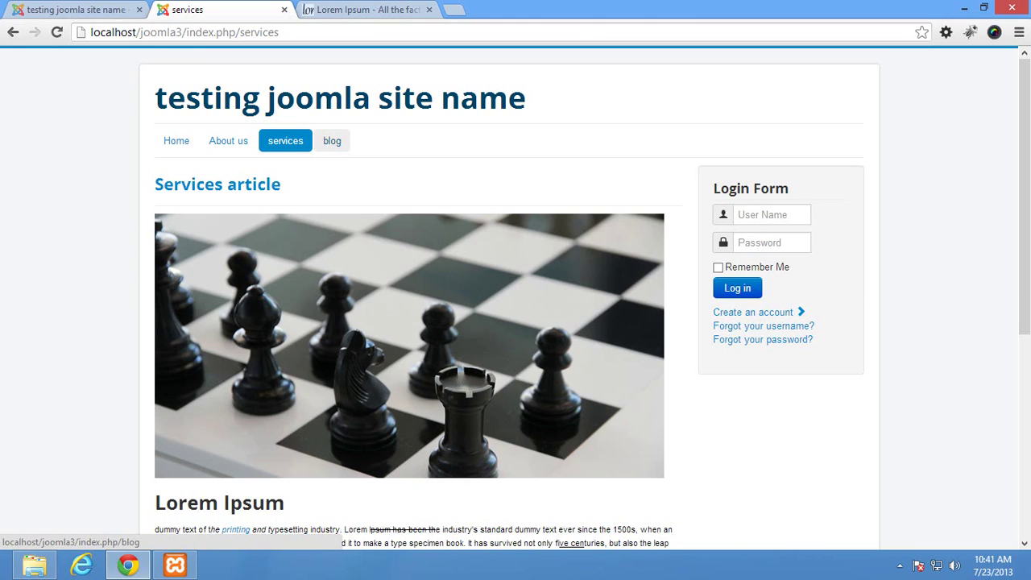
{"action": "left_click", "coordinate": [332, 140]}
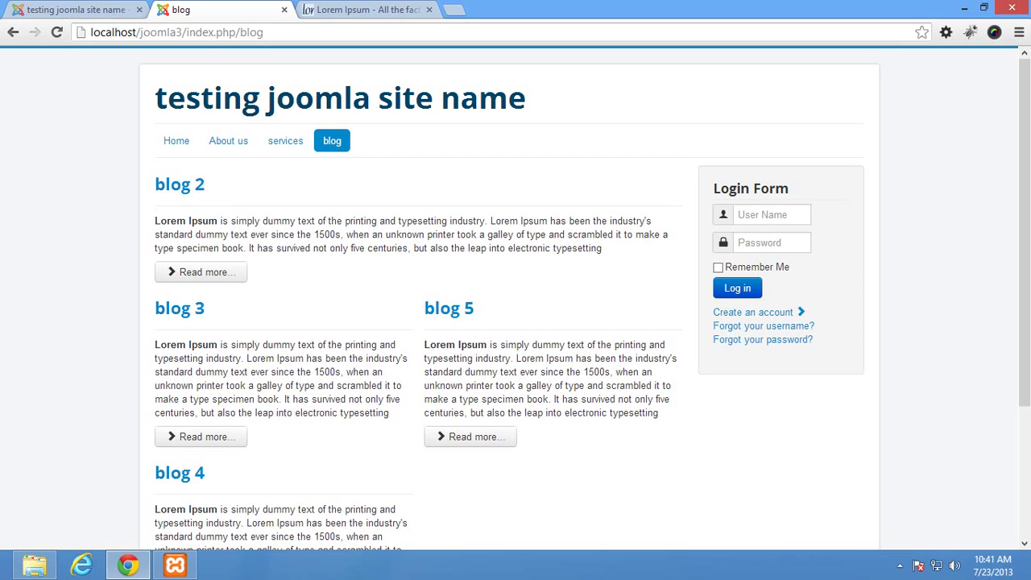
{"action": "scroll", "coordinate": [516, 299], "scroll_direction": "down", "scroll_amount": 3}
{"action": "scroll", "coordinate": [516, 298], "scroll_direction": "up", "scroll_amount": 3}
{"action": "left_click_drag", "start_coordinate": [155, 221], "coordinate": [602, 248]}
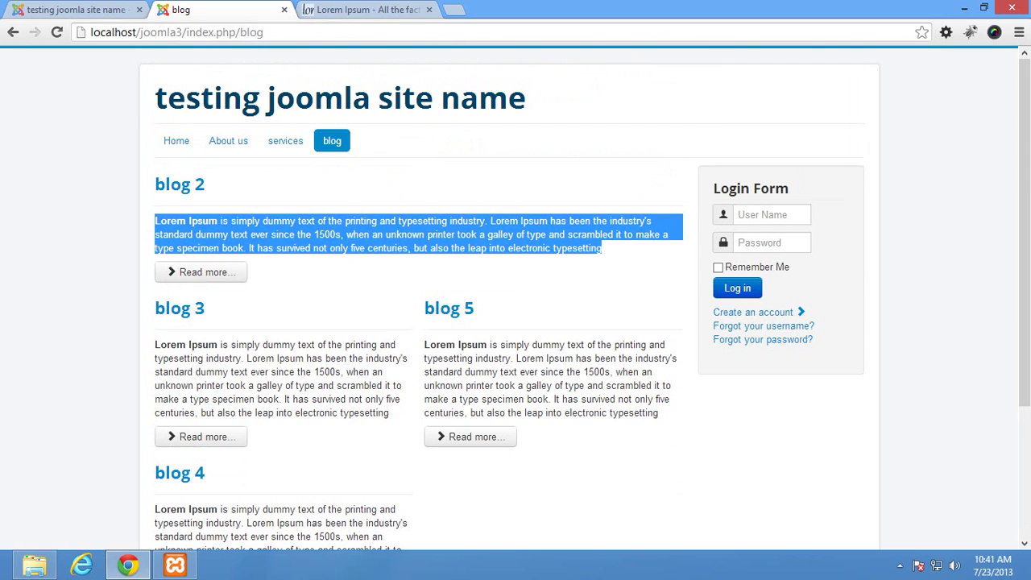
Step: Set the number of leading articles to 2 in the blog menu item's Blog Layout Options and save the item
{"action": "left_click", "coordinate": [77, 9]}
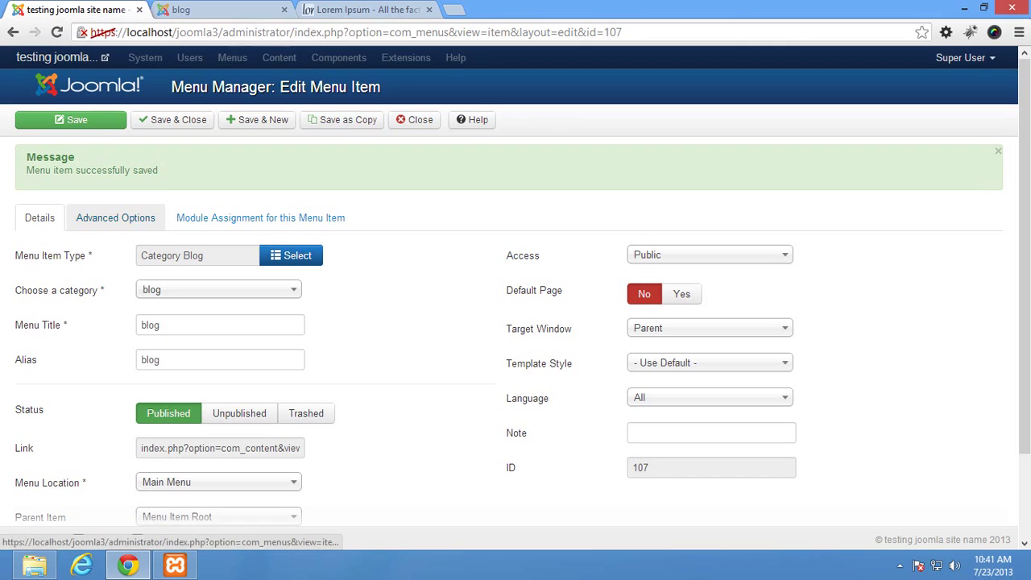
{"action": "left_click", "coordinate": [116, 217]}
{"action": "left_click", "coordinate": [39, 218]}
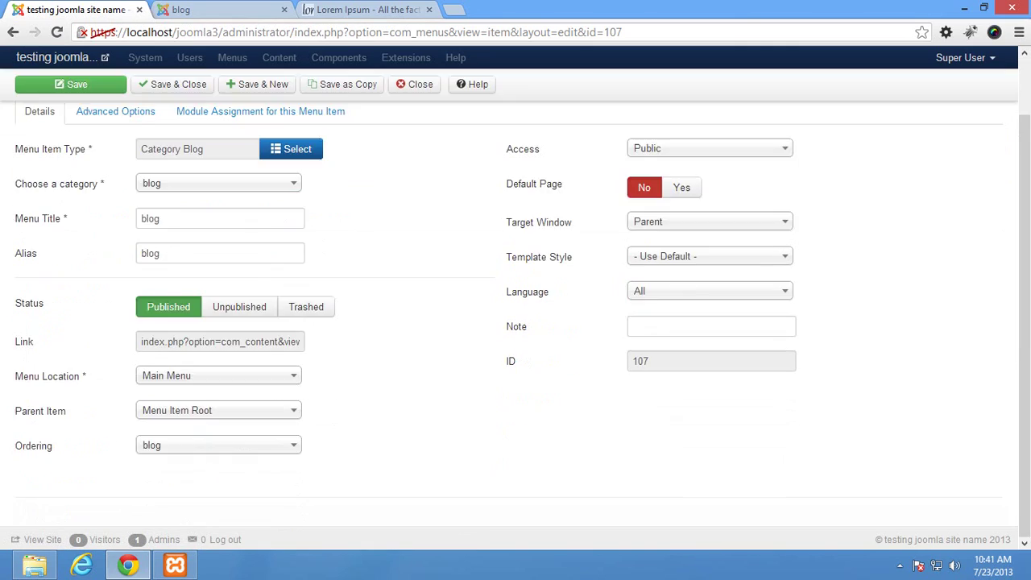
{"action": "left_click", "coordinate": [115, 217]}
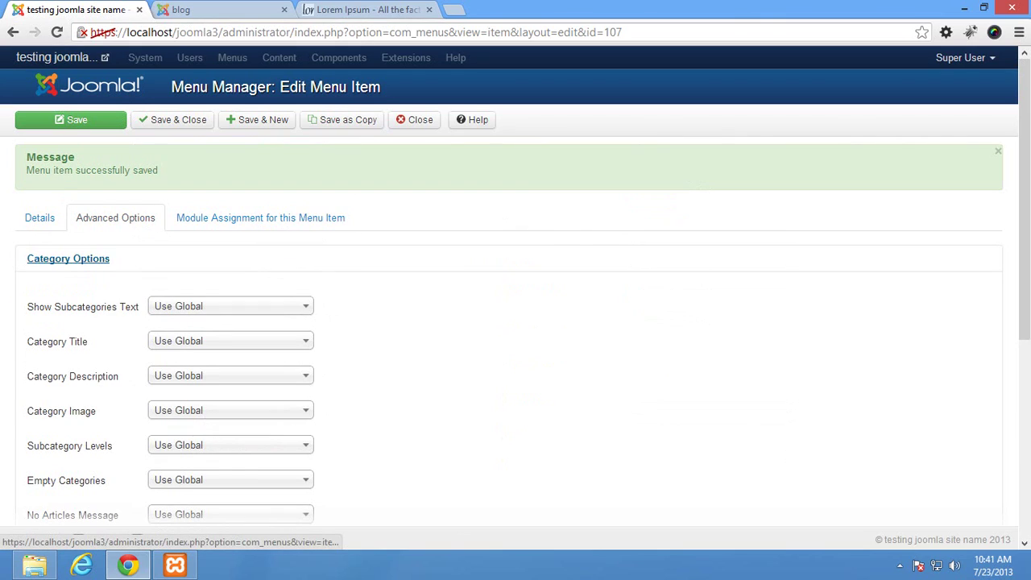
{"action": "scroll", "coordinate": [115, 217], "scroll_direction": "down", "scroll_amount": 4}
{"action": "left_click", "coordinate": [75, 313]}
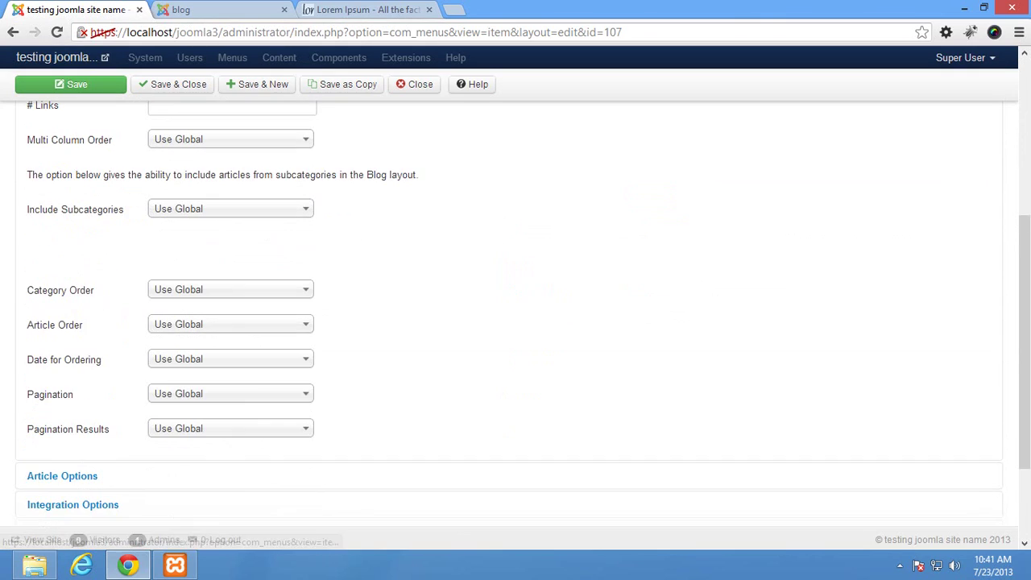
{"action": "scroll", "coordinate": [516, 322], "scroll_direction": "up", "scroll_amount": 3}
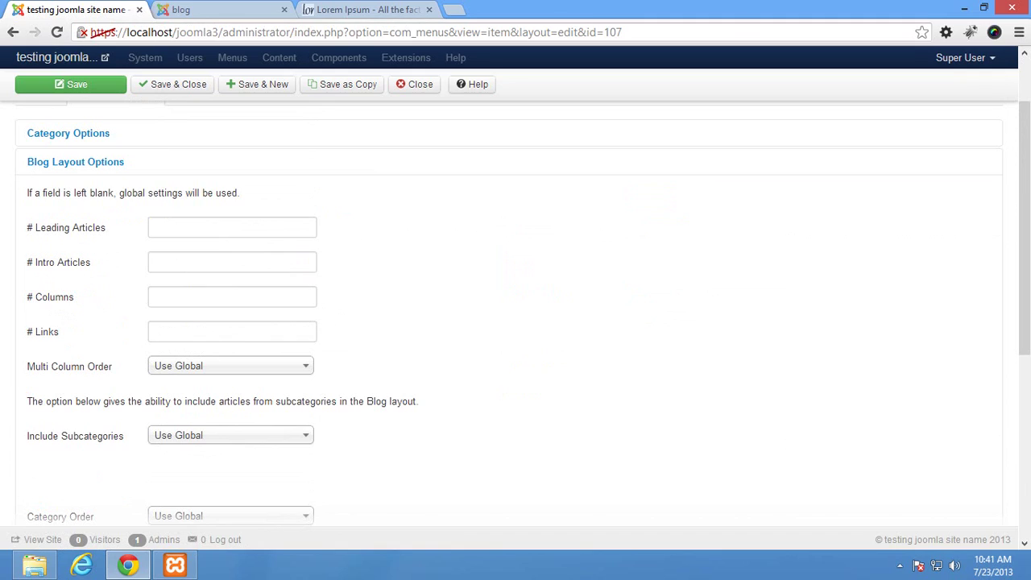
{"action": "left_click", "coordinate": [210, 227]}
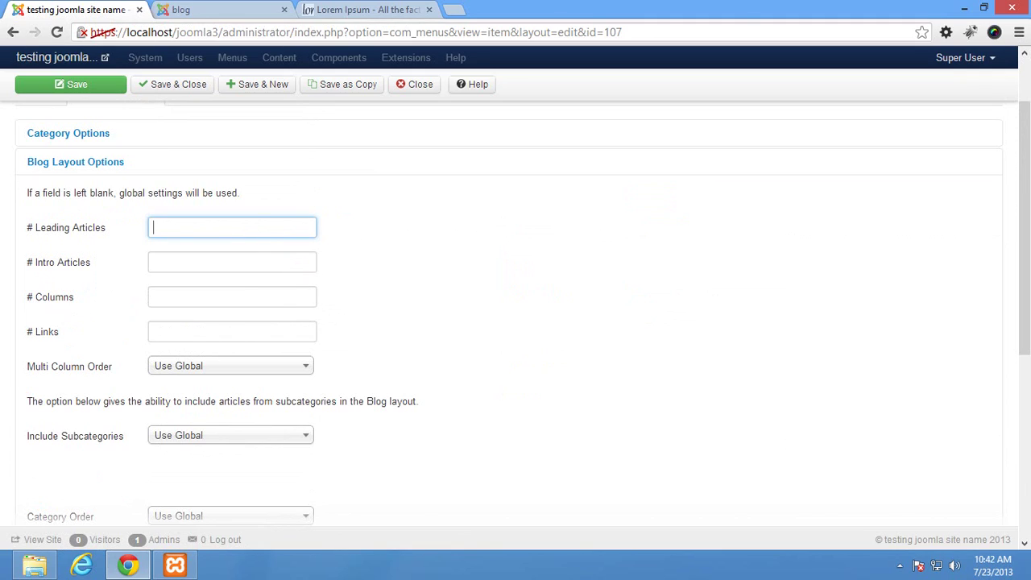
{"action": "type", "text": "2"}
{"action": "left_click", "coordinate": [70, 84]}
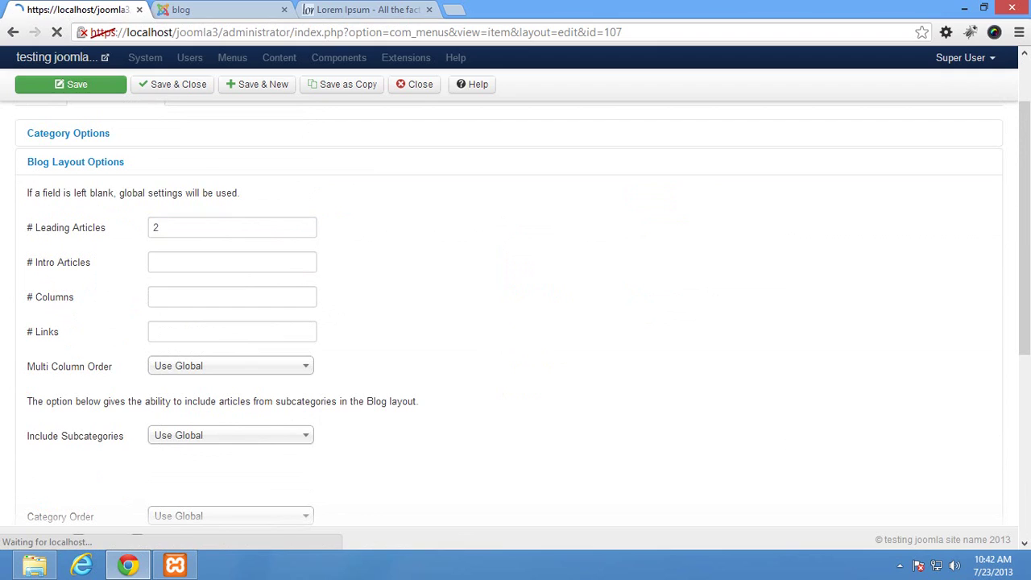
Step: Reload the site's blog page and check the arrangement of the leading and intro articles
{"action": "key", "text": "ctrl+Tab"}
{"action": "left_click", "coordinate": [57, 32]}
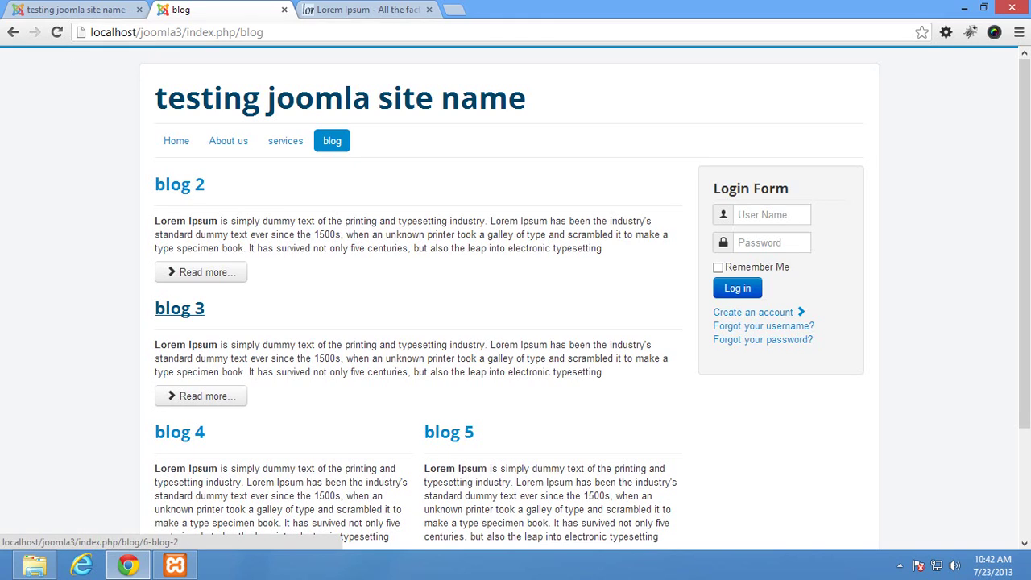
{"action": "scroll", "coordinate": [180, 308], "scroll_direction": "down", "scroll_amount": 2}
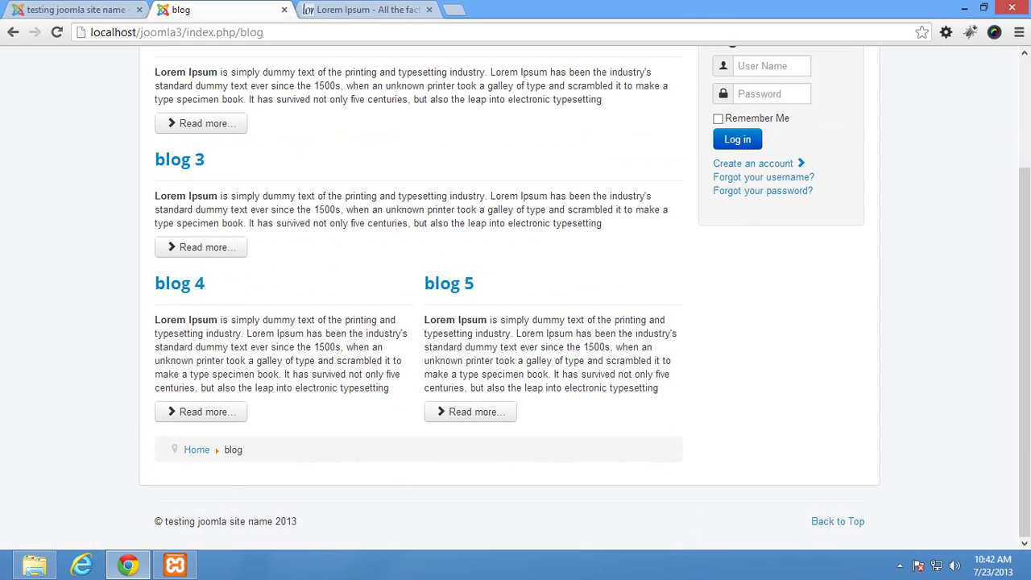
{"action": "scroll", "coordinate": [516, 298], "scroll_direction": "up", "scroll_amount": 2}
{"action": "scroll", "coordinate": [516, 298], "scroll_direction": "down", "scroll_amount": 2}
Step: Go back to the blog menu item and set the number of leading articles to 0 in its Blog Layout Options
{"action": "left_click", "coordinate": [73, 10]}
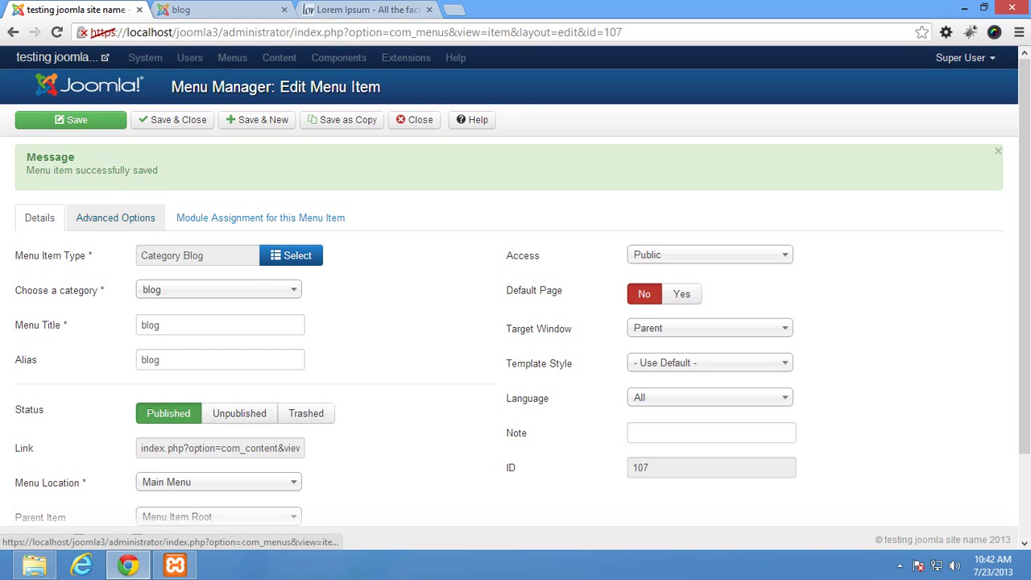
{"action": "left_click", "coordinate": [115, 218]}
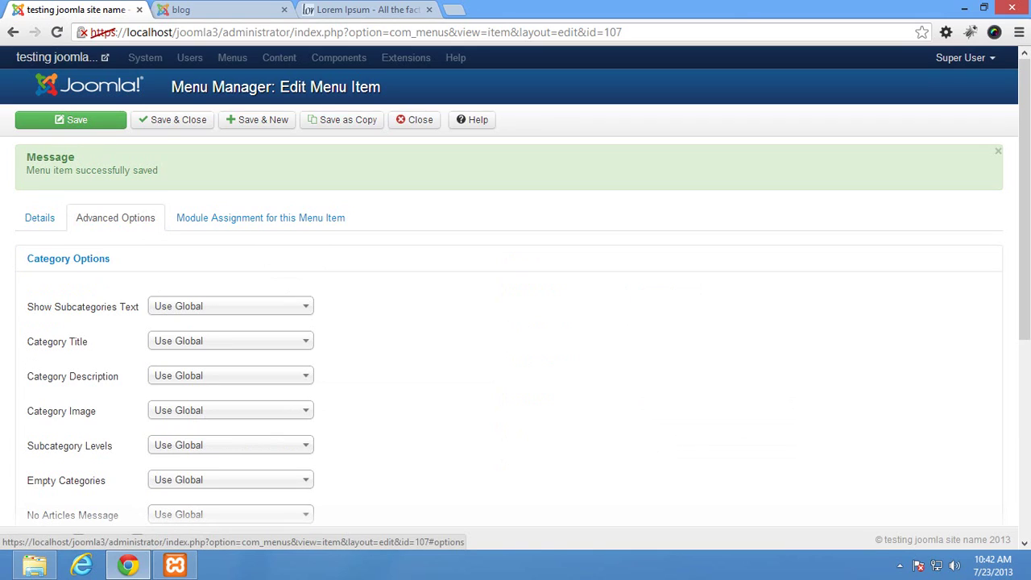
{"action": "scroll", "coordinate": [62, 353], "scroll_direction": "down", "scroll_amount": 4}
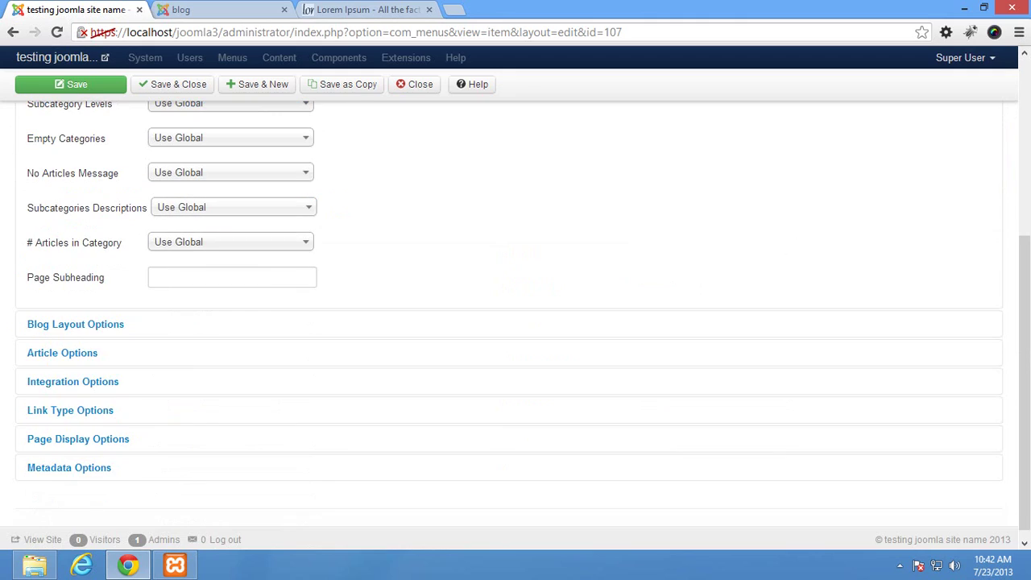
{"action": "left_click", "coordinate": [75, 324]}
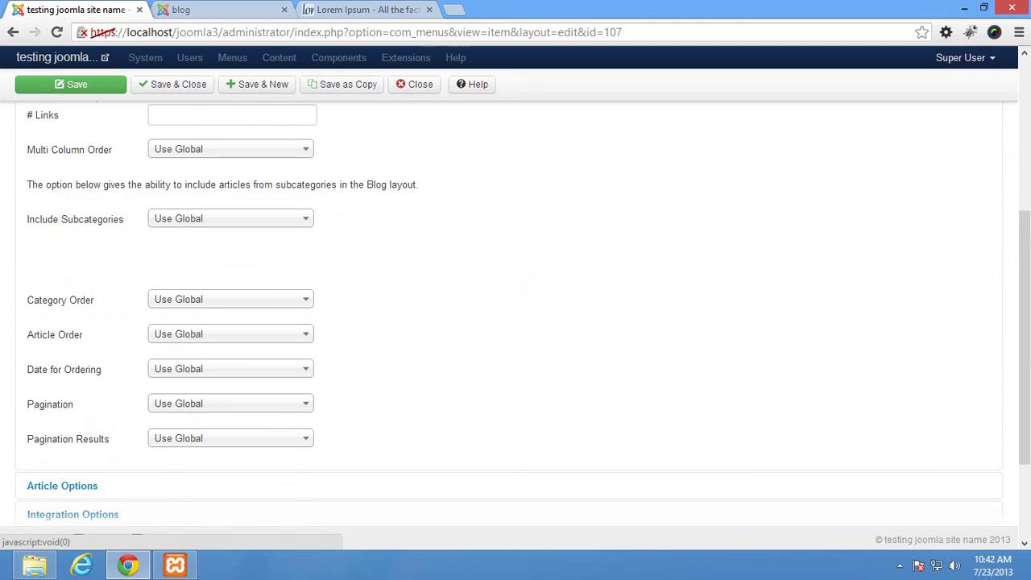
{"action": "scroll", "coordinate": [75, 324], "scroll_direction": "up", "scroll_amount": 2}
{"action": "double_click", "coordinate": [158, 162]}
{"action": "type", "text": "0"}
Step: Set the number of intro articles to 75, save the menu item and reload the site's blog page
{"action": "left_click", "coordinate": [153, 197]}
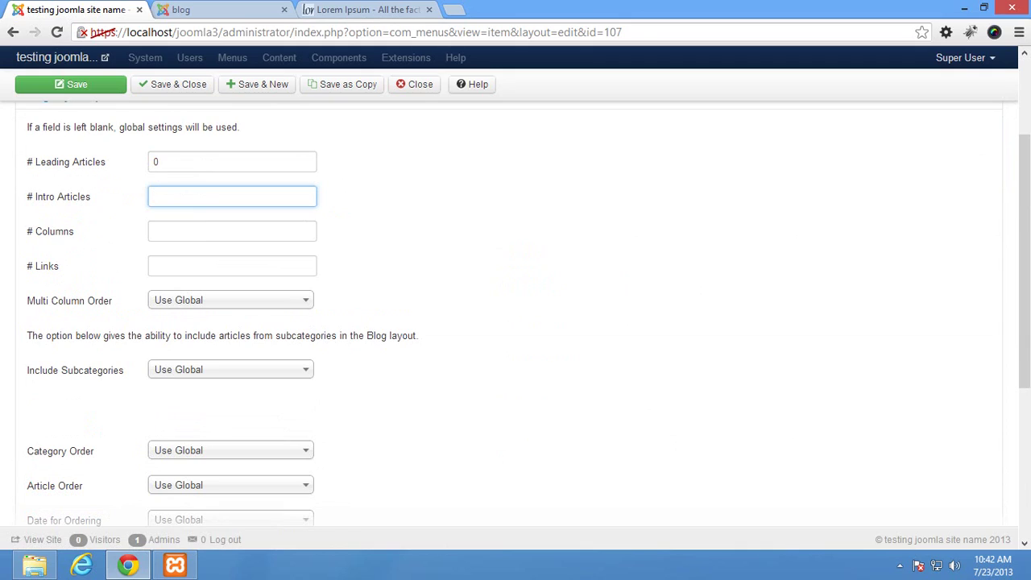
{"action": "type", "text": "765"}
{"action": "key", "text": "BackSpace"}
{"action": "key", "text": "BackSpace"}
{"action": "type", "text": "5"}
{"action": "left_click", "coordinate": [71, 84]}
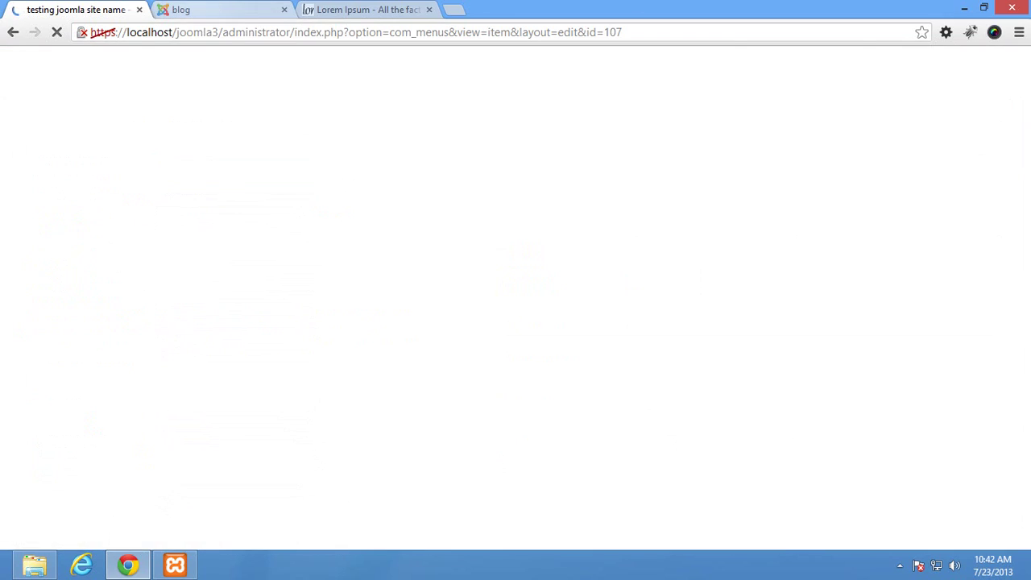
{"action": "key", "text": "ctrl+Tab"}
{"action": "key", "text": "F5"}
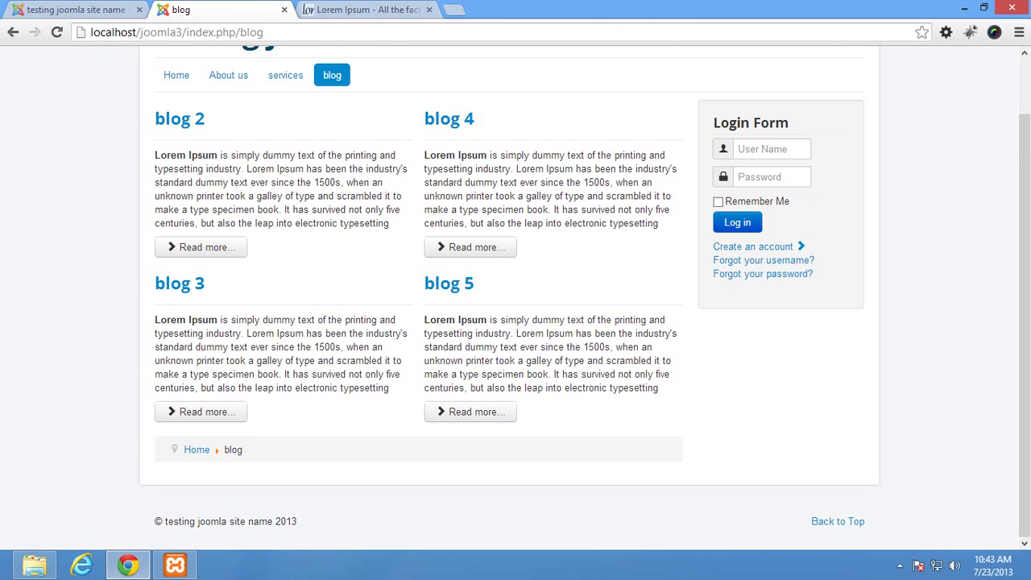
Step: Return to the blog menu item's Blog Layout Options and set the number of columns to 3
{"action": "key", "text": "ctrl+shift+Tab"}
{"action": "left_click", "coordinate": [115, 217]}
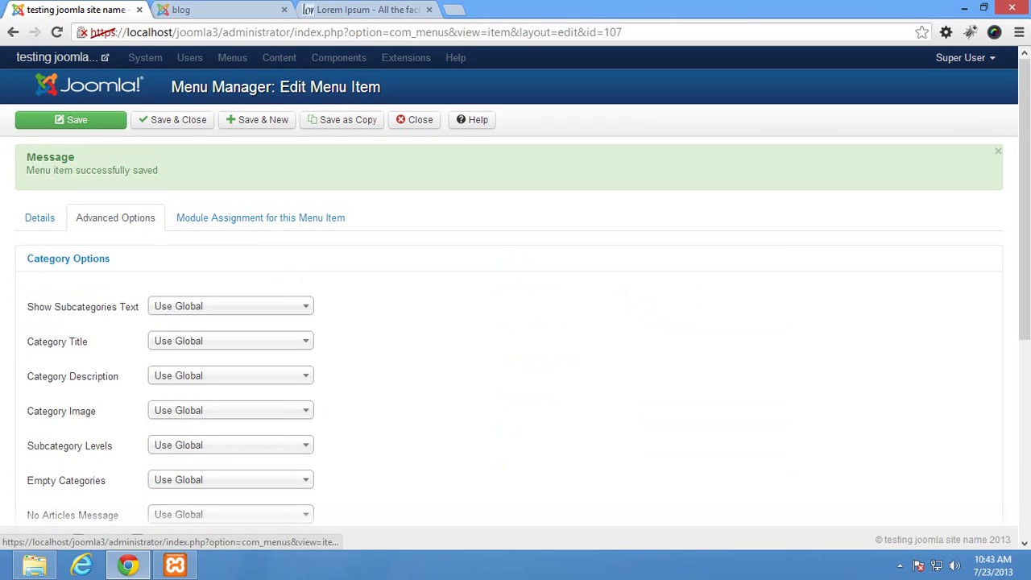
{"action": "scroll", "coordinate": [516, 306], "scroll_direction": "down", "scroll_amount": 5}
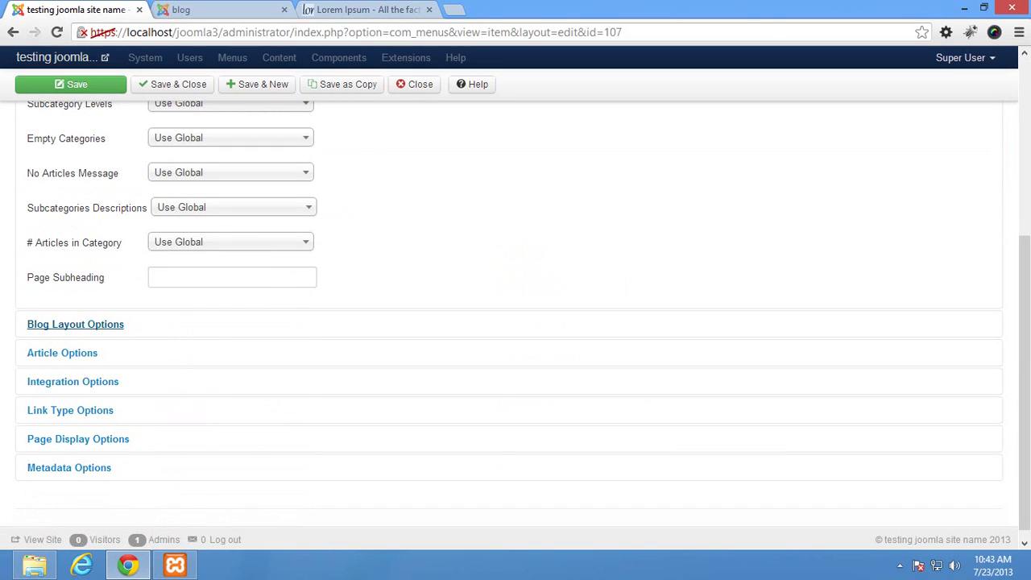
{"action": "left_click", "coordinate": [75, 324]}
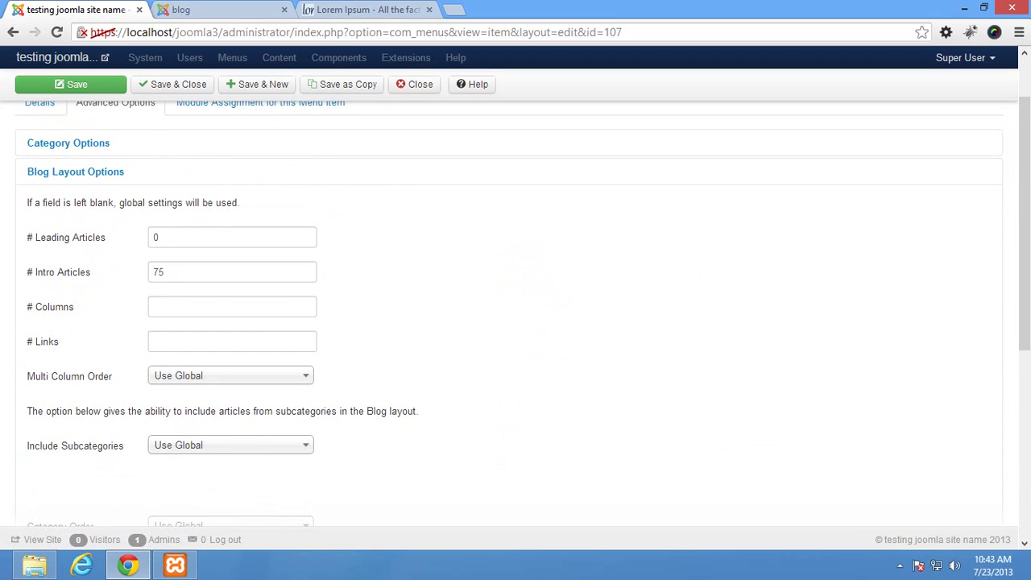
{"action": "left_click", "coordinate": [232, 306]}
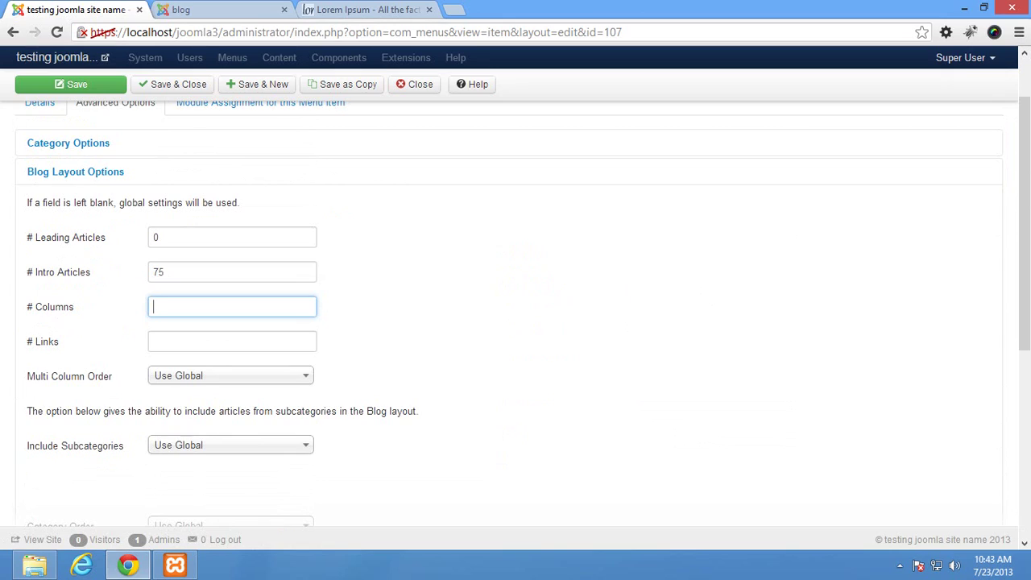
{"action": "type", "text": "3"}
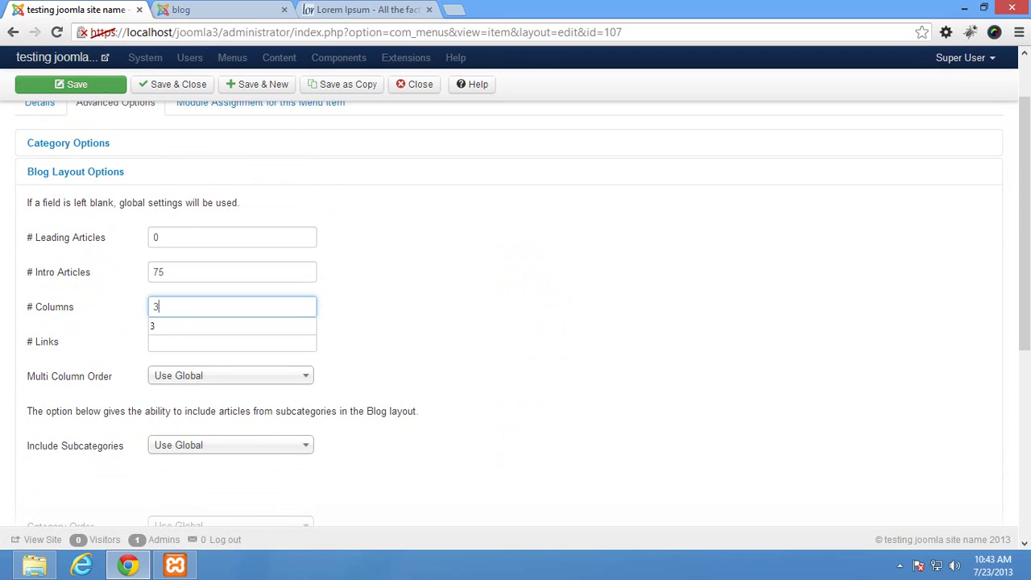
Step: Save the blog menu item and reload the site's blog page to check the article columns
{"action": "key", "text": "Return"}
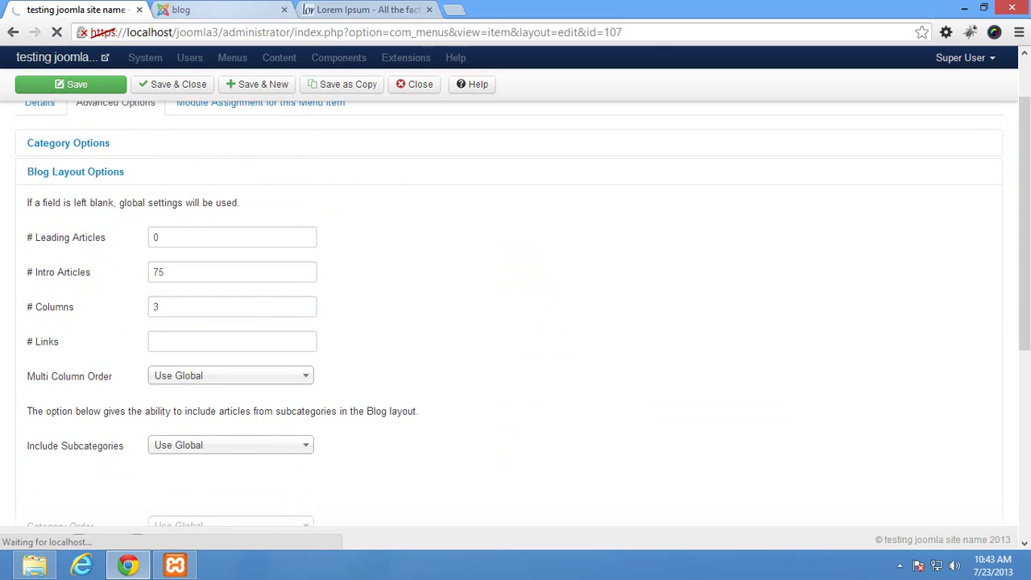
{"action": "key", "text": "ctrl+Tab"}
{"action": "key", "text": "F5"}
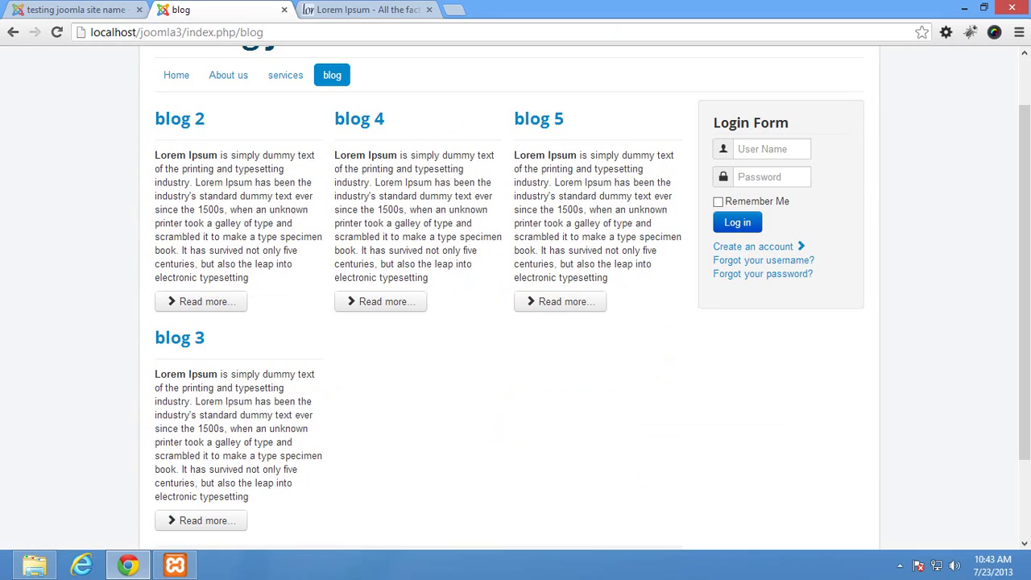
Step: Return to the blog menu item's Blog Layout Options and set the number of columns to 1
{"action": "key", "text": "ctrl+shift+Tab"}
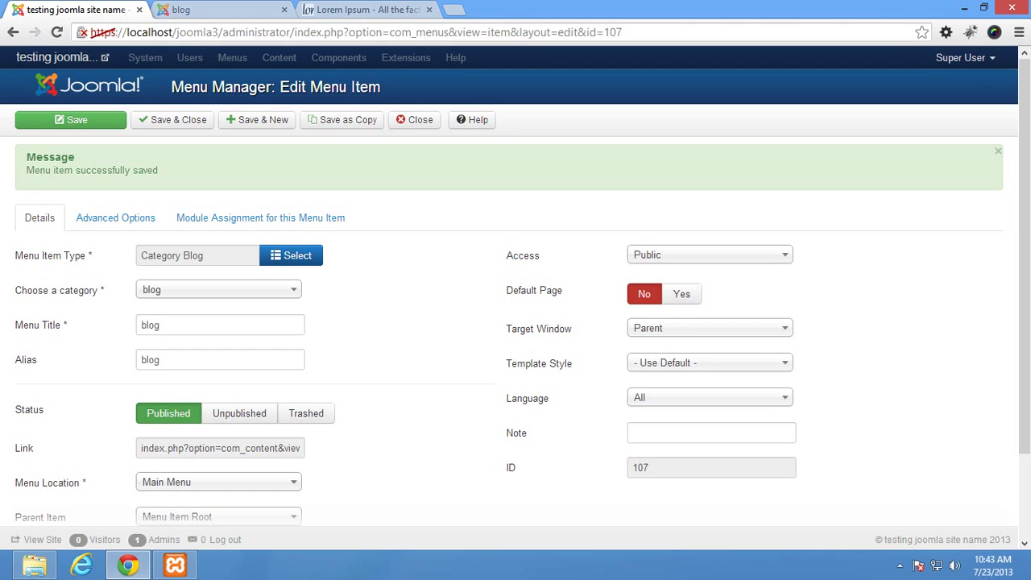
{"action": "left_click", "coordinate": [115, 218]}
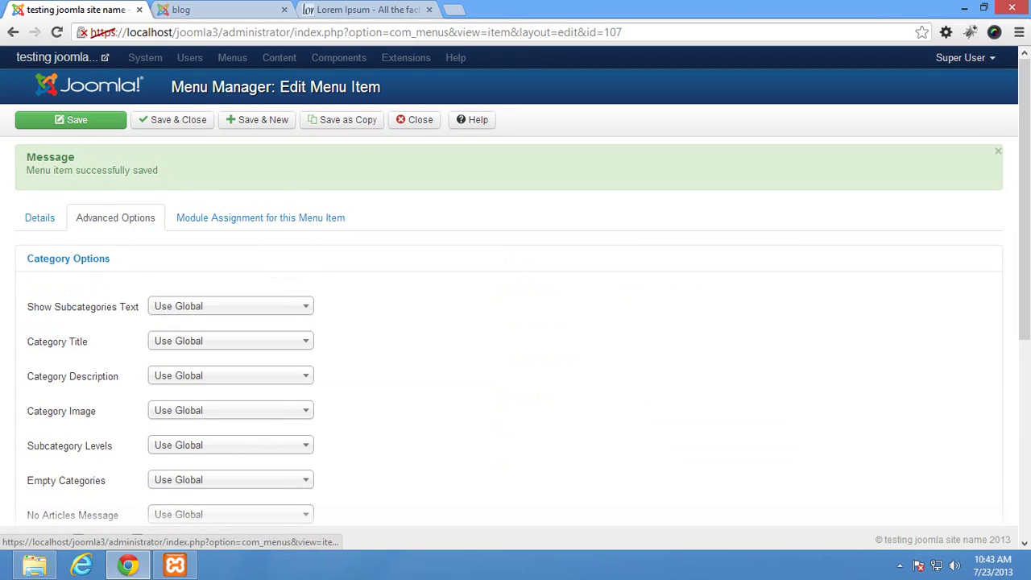
{"action": "scroll", "coordinate": [516, 323], "scroll_direction": "down", "scroll_amount": 3}
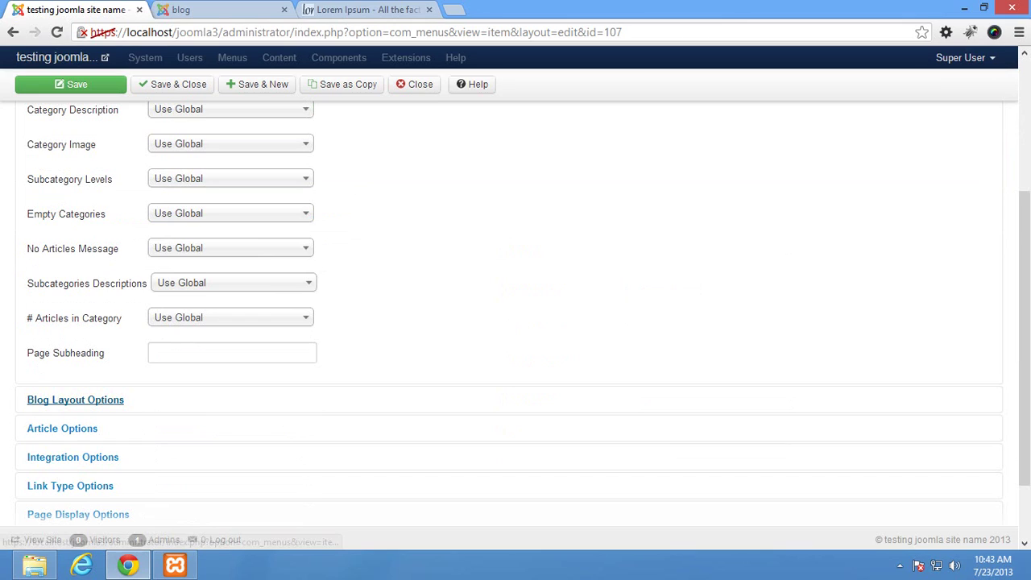
{"action": "left_click", "coordinate": [75, 399]}
{"action": "double_click", "coordinate": [156, 155]}
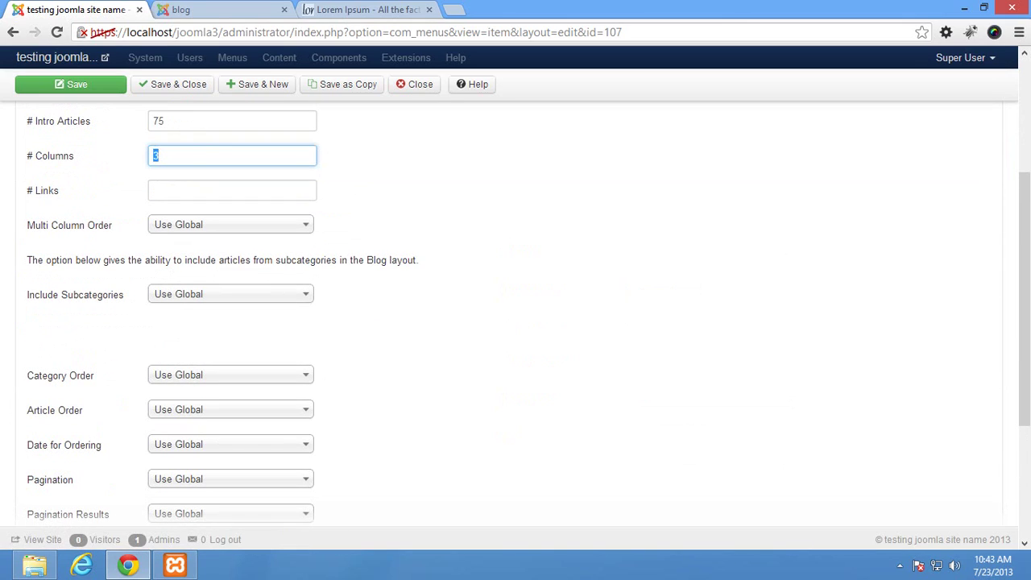
{"action": "type", "text": "1"}
Step: Set the number of links to 0 in the Blog Layout Options and save the menu item
{"action": "scroll", "coordinate": [516, 322], "scroll_direction": "up", "scroll_amount": 2}
{"action": "left_click", "coordinate": [232, 342]}
{"action": "type", "text": "0"}
{"action": "left_click", "coordinate": [70, 84]}
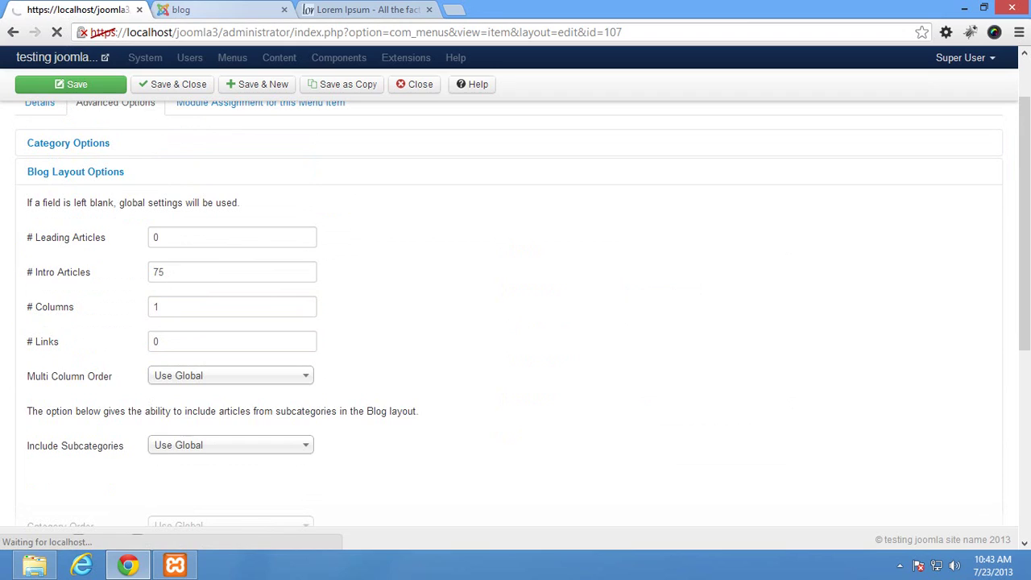
Step: Reload the site's blog page and review the layout of the blog articles from the site title down to the breadcrumbs
{"action": "key", "text": "ctrl+Tab"}
{"action": "left_click", "coordinate": [56, 32]}
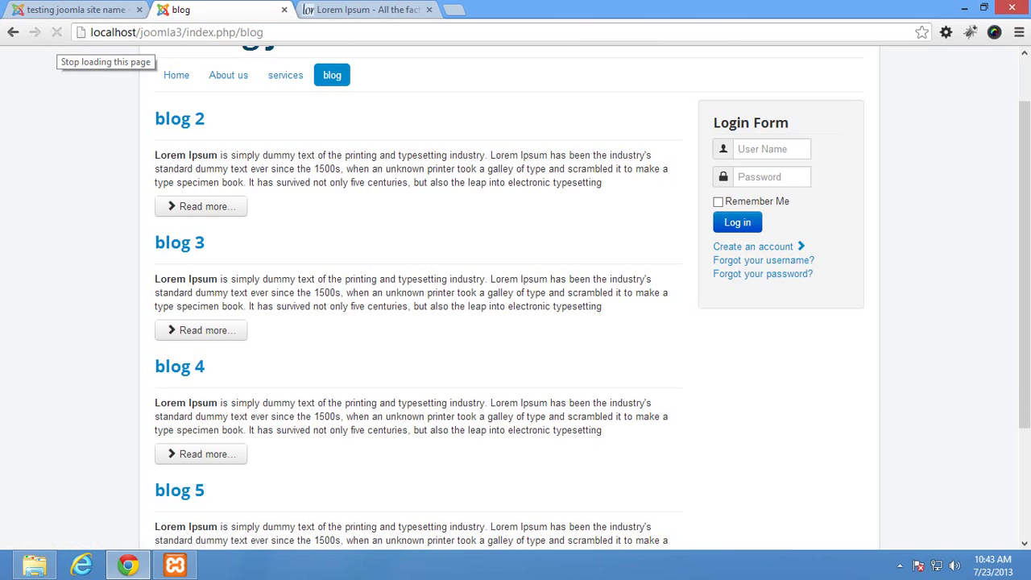
{"action": "scroll", "coordinate": [516, 298], "scroll_direction": "down", "scroll_amount": 1}
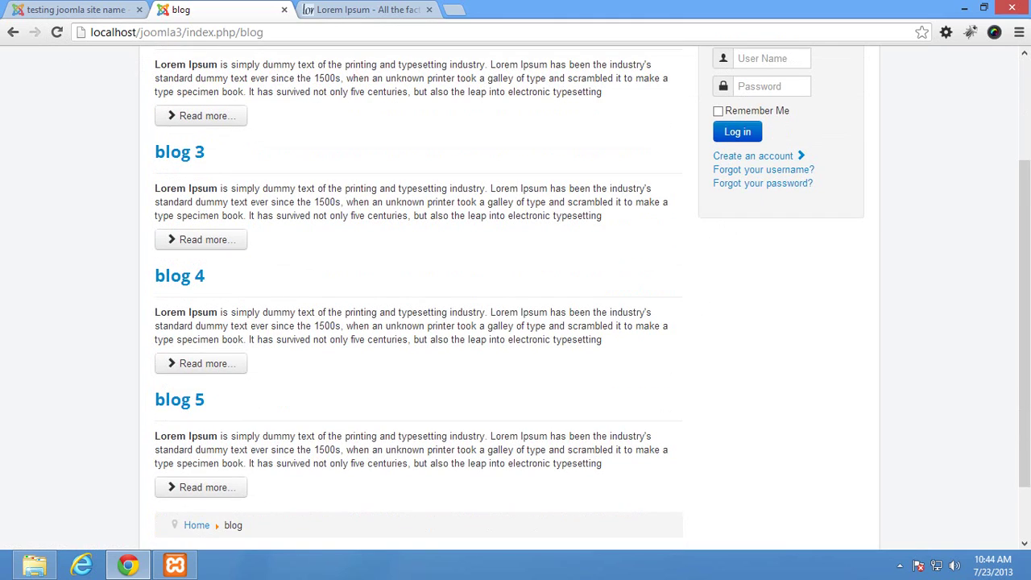
{"action": "scroll", "coordinate": [515, 298], "scroll_direction": "down", "scroll_amount": 1}
{"action": "scroll", "coordinate": [516, 298], "scroll_direction": "up", "scroll_amount": 2}
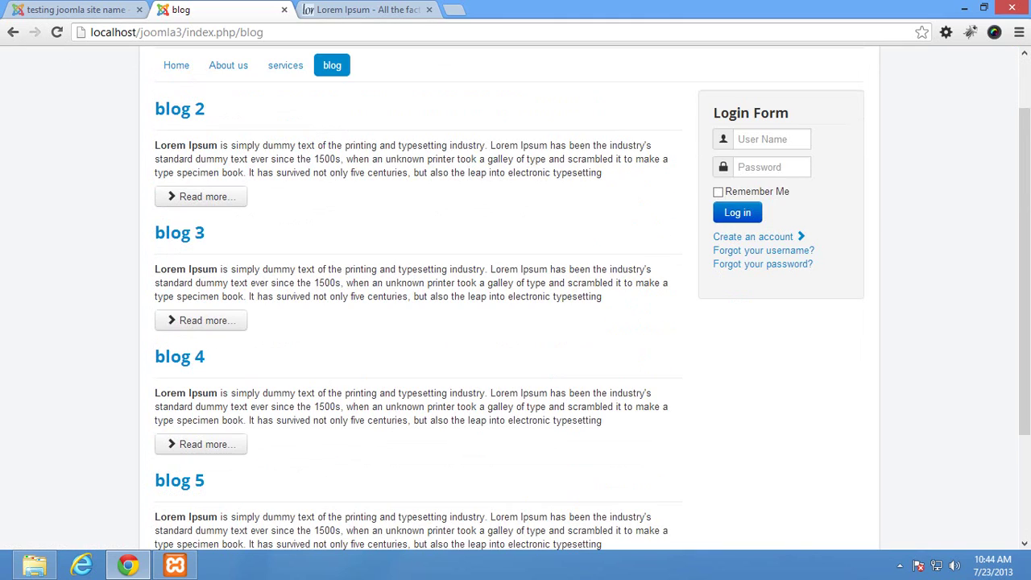
{"action": "scroll", "coordinate": [286, 64], "scroll_direction": "up", "scroll_amount": 1}
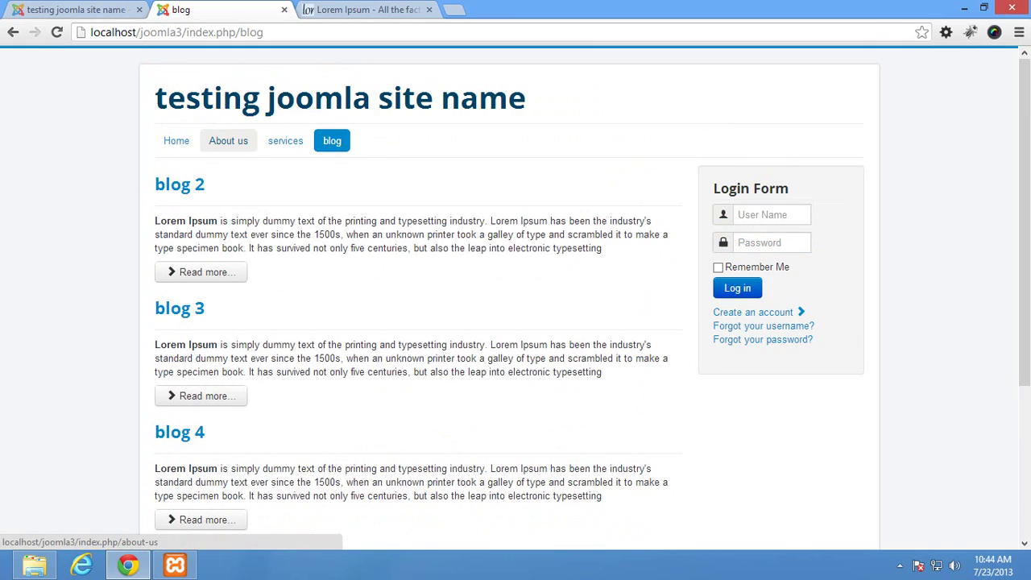
{"action": "scroll", "coordinate": [516, 298], "scroll_direction": "down", "scroll_amount": 1}
{"action": "scroll", "coordinate": [515, 298], "scroll_direction": "up", "scroll_amount": 1}
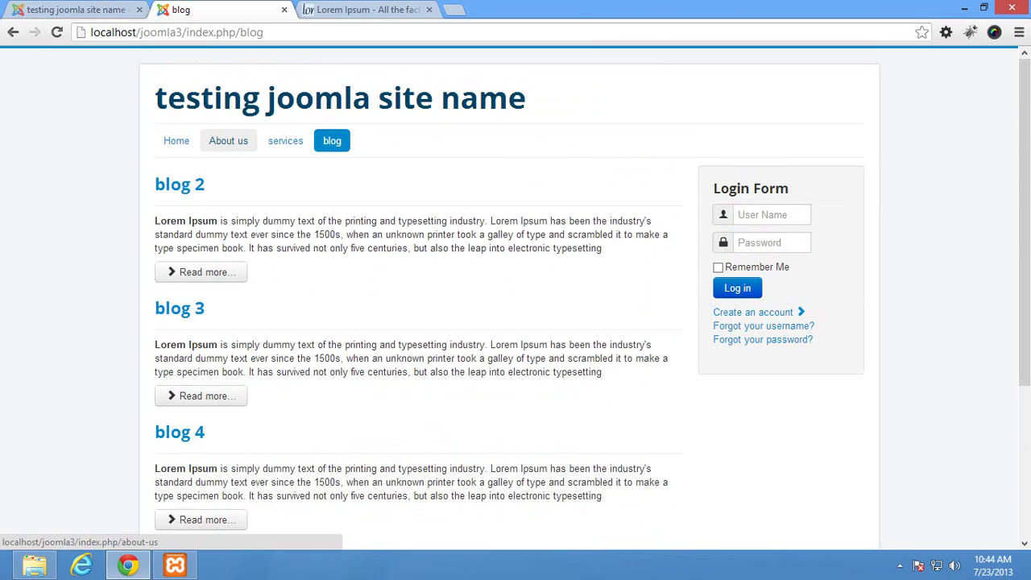